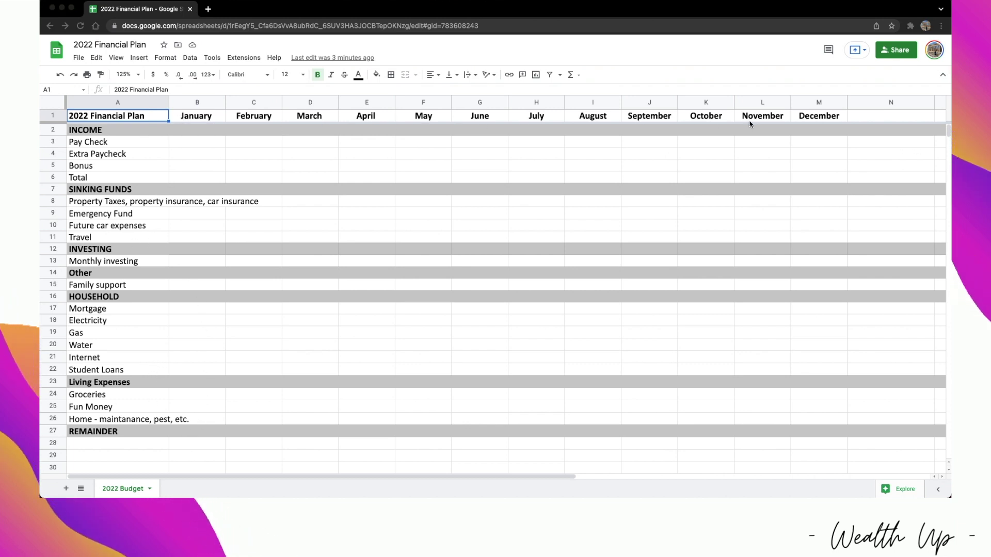
Enter 6250 as the January pay check amount in the income section
{"action": "left_click", "coordinate": [202, 118]}
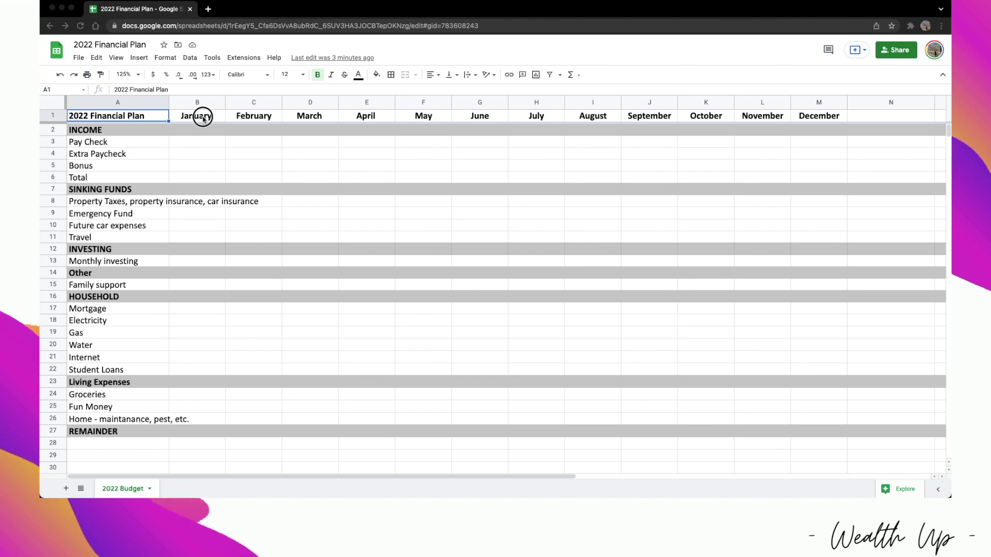
{"action": "left_click", "coordinate": [207, 145]}
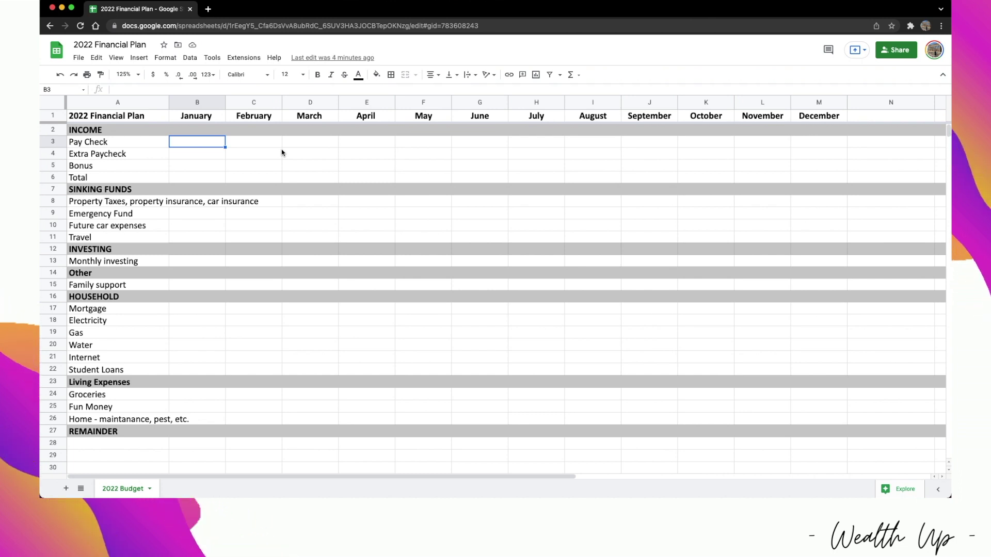
{"action": "type", "text": "6250"}
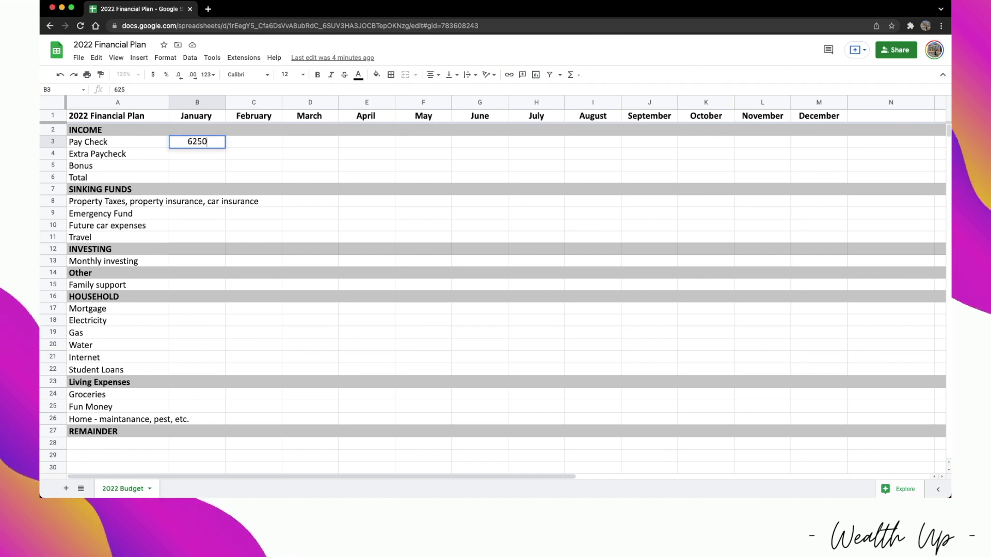
{"action": "key", "text": "Return"}
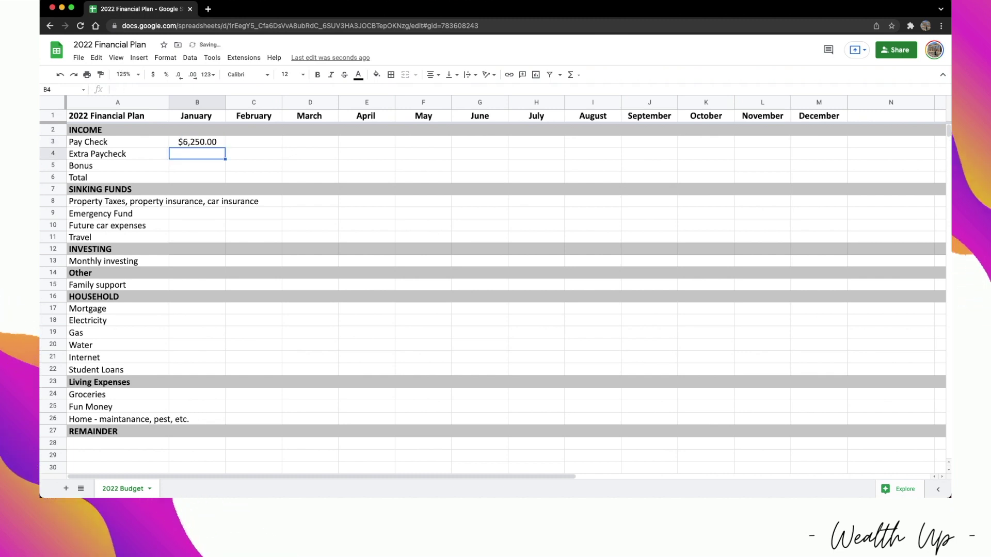
{"action": "left_click", "coordinate": [197, 141]}
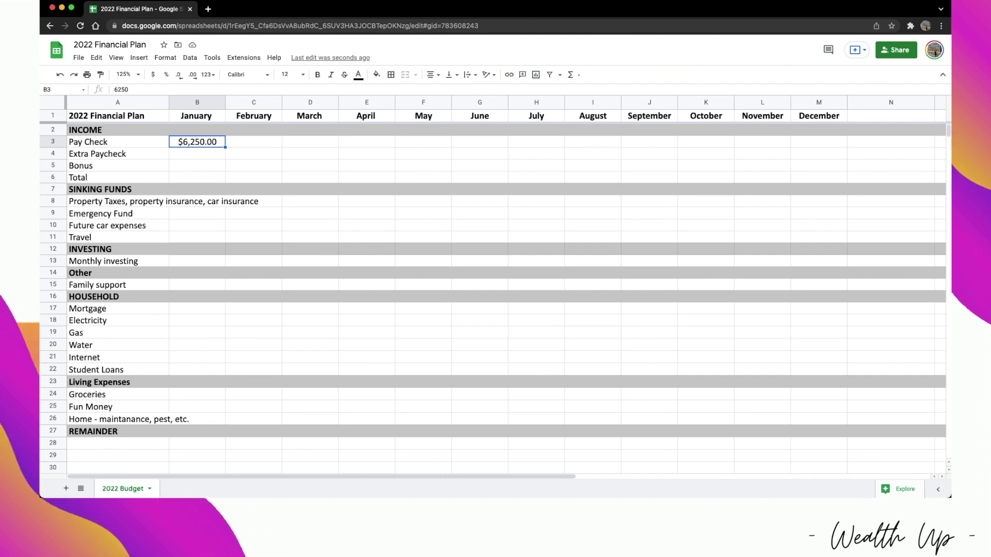
Calculate January's total income with a SUM formula covering the Pay Check, Extra Paycheck and Bonus rows
{"action": "left_click", "coordinate": [197, 153]}
{"action": "left_click", "coordinate": [197, 177]}
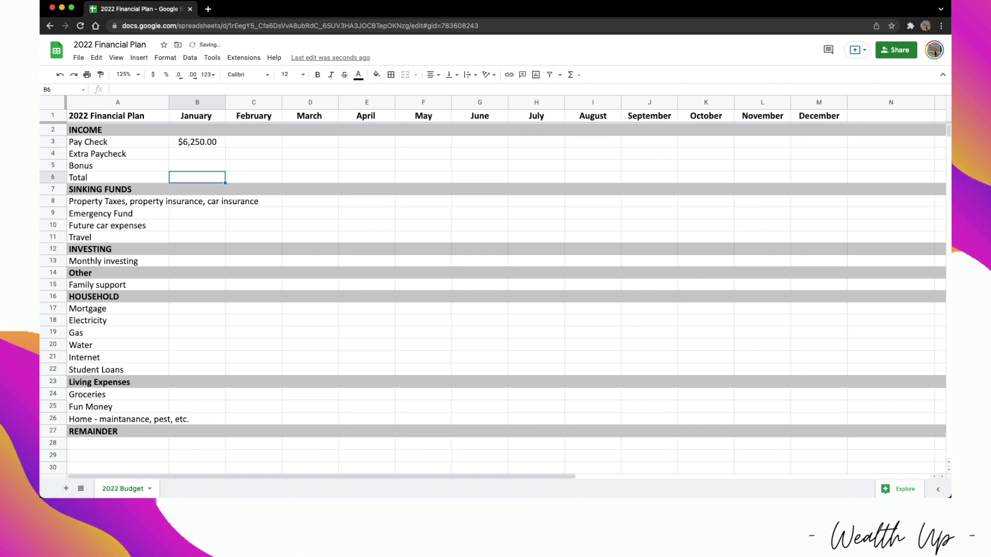
{"action": "type", "text": "=sum("}
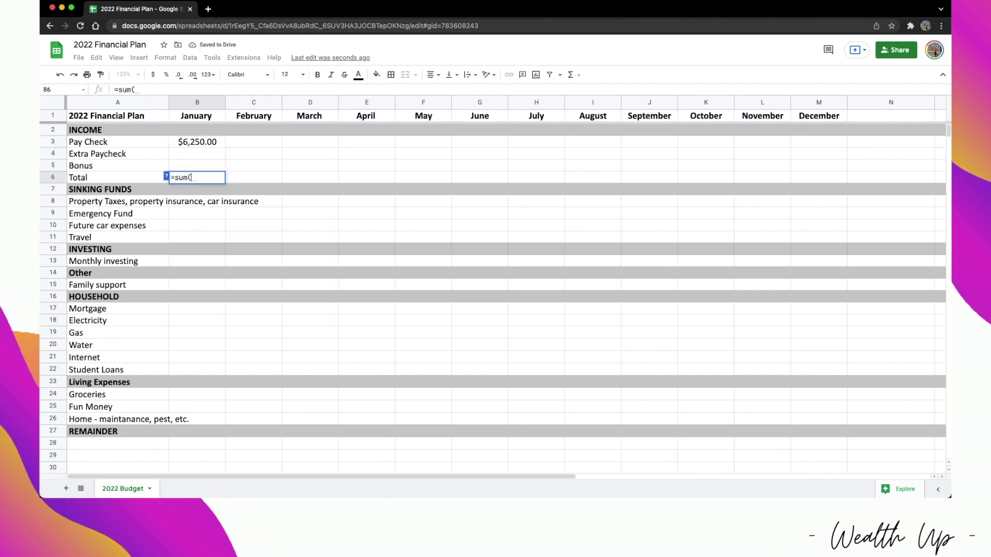
{"action": "left_click", "coordinate": [223, 146]}
{"action": "left_click_drag", "start_coordinate": [226, 152], "coordinate": [223, 171]}
{"action": "key", "text": "Return"}
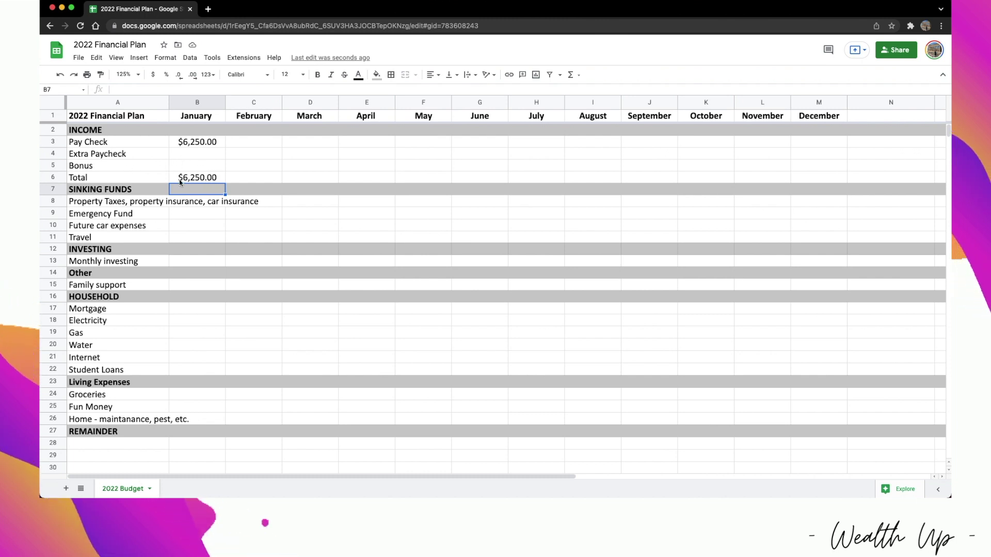
Fill January's sinking funds with 650 for property taxes and insurance, 500 for Emergency Fund and 700 for Travel
{"action": "left_click", "coordinate": [199, 201]}
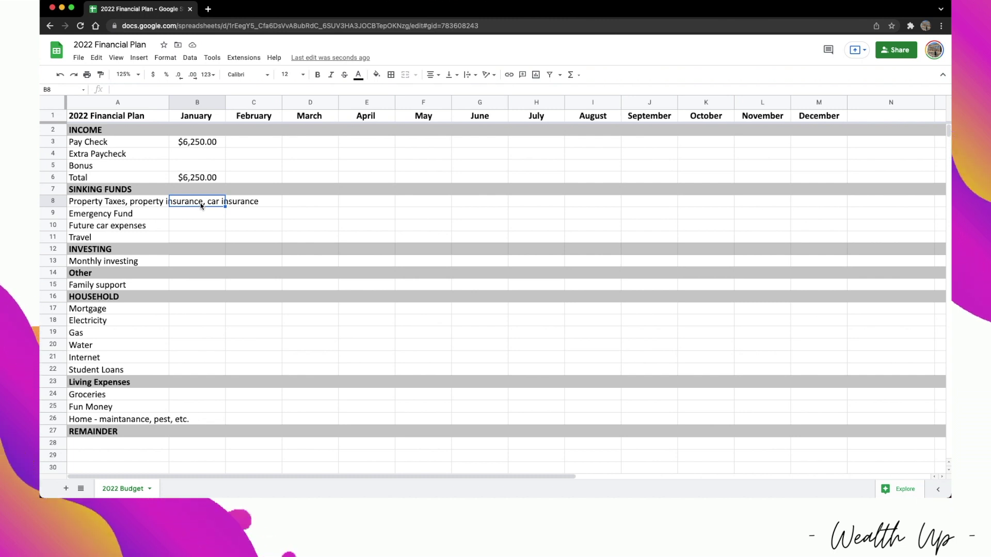
{"action": "type", "text": "650"}
{"action": "key", "text": "Return"}
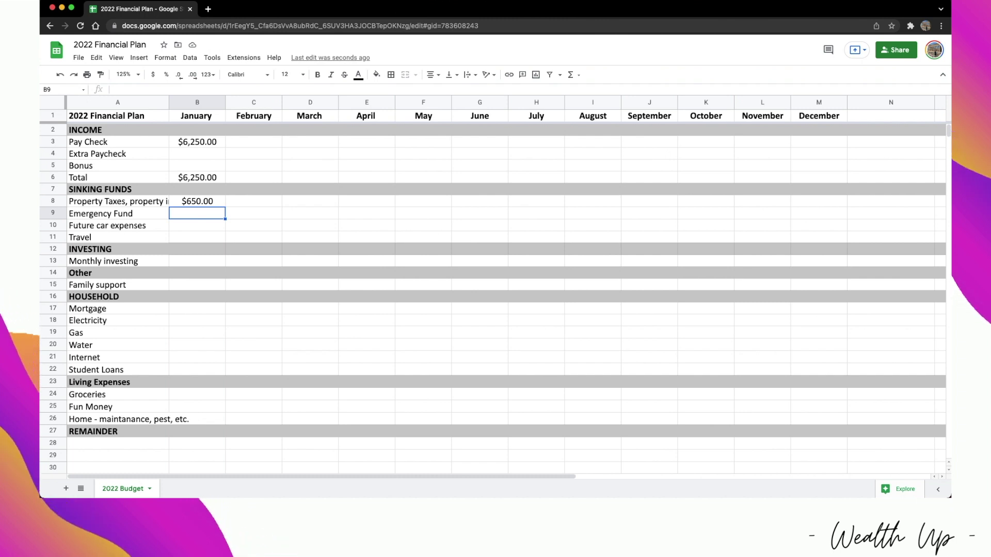
{"action": "type", "text": "500"}
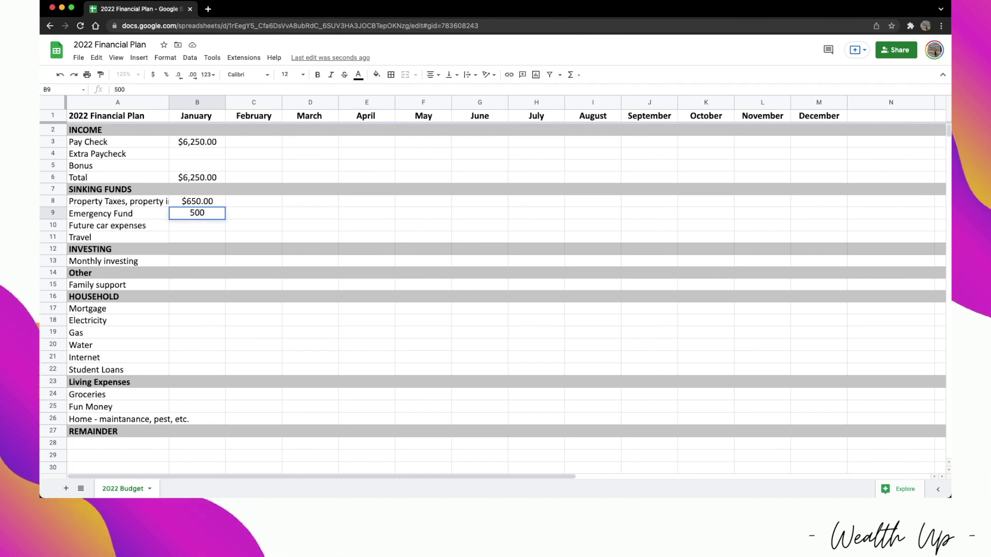
{"action": "key", "text": "Return"}
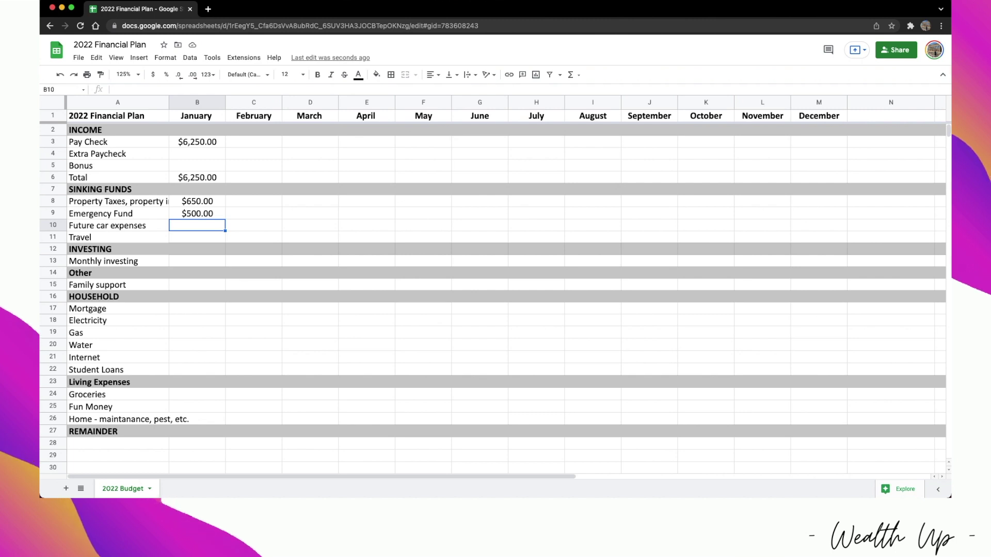
{"action": "left_click", "coordinate": [197, 237]}
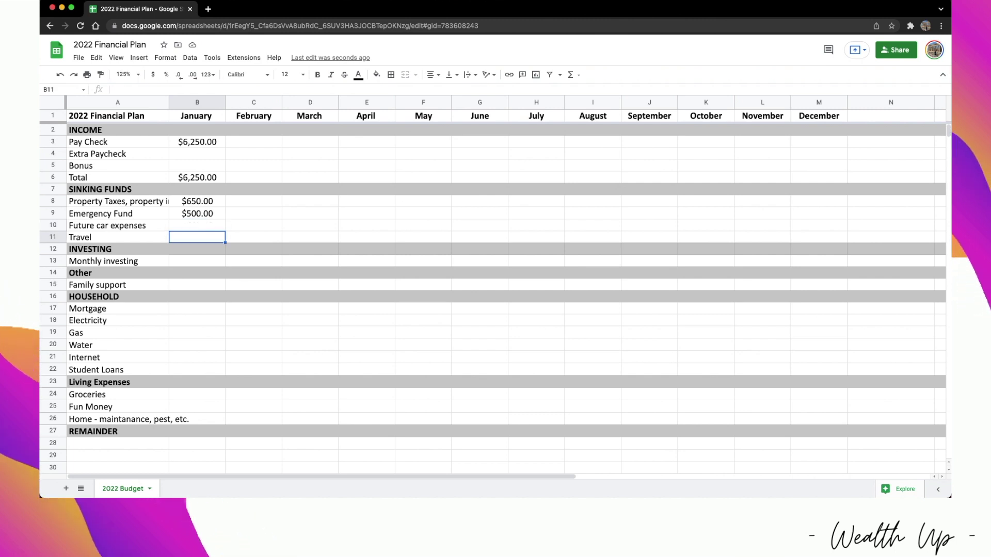
{"action": "type", "text": "700"}
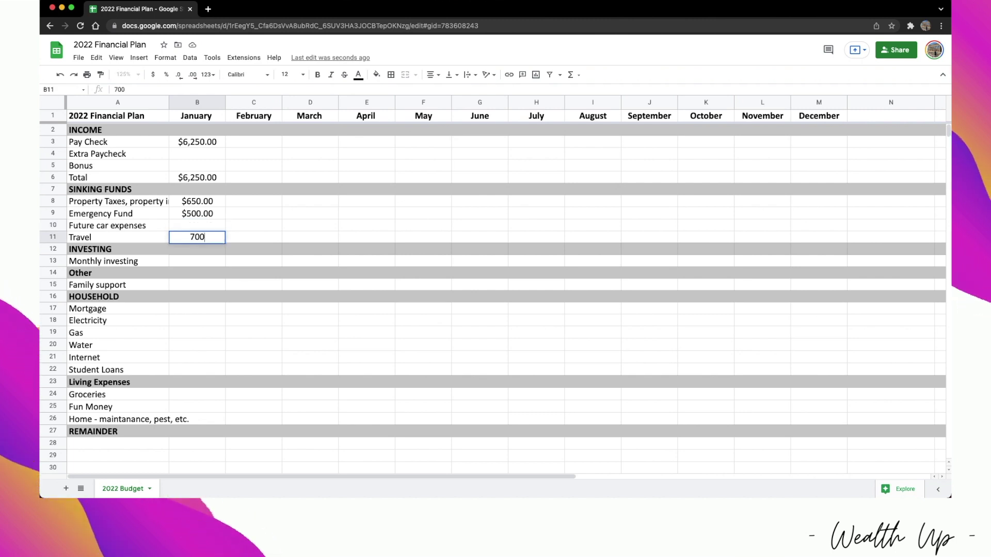
{"action": "key", "text": "Return"}
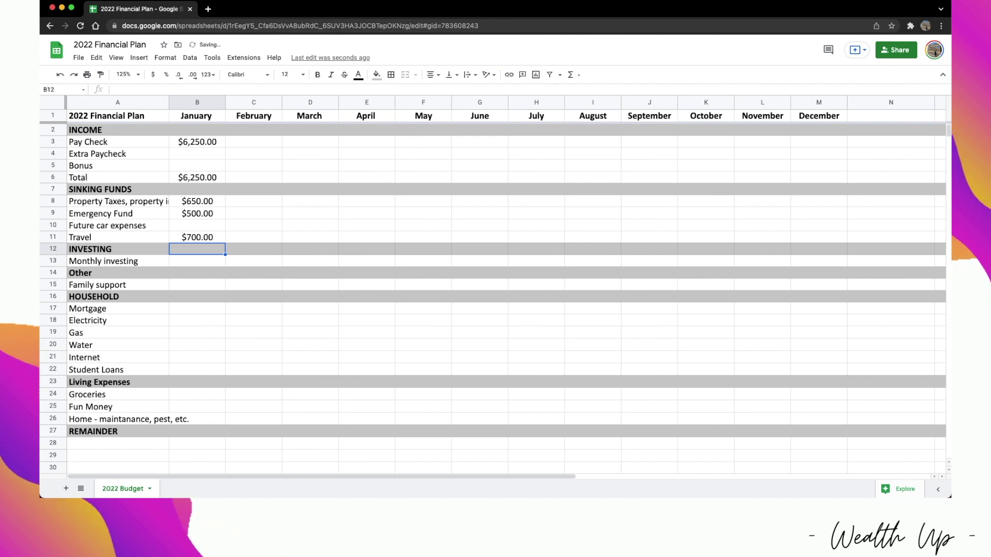
Enter January amounts of 2000 for monthly investing and 528 for family support
{"action": "key", "text": "Return"}
{"action": "key", "text": "Return"}
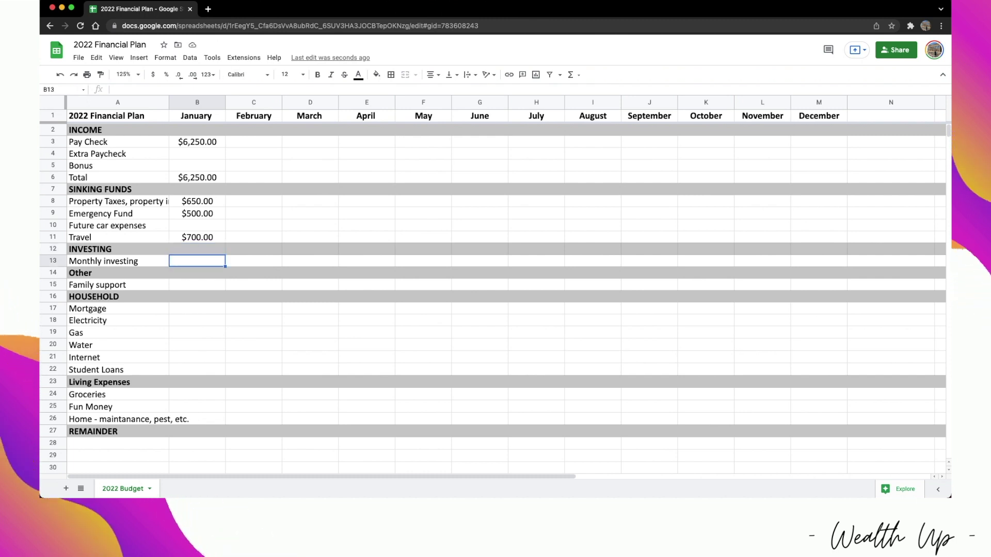
{"action": "type", "text": "2000"}
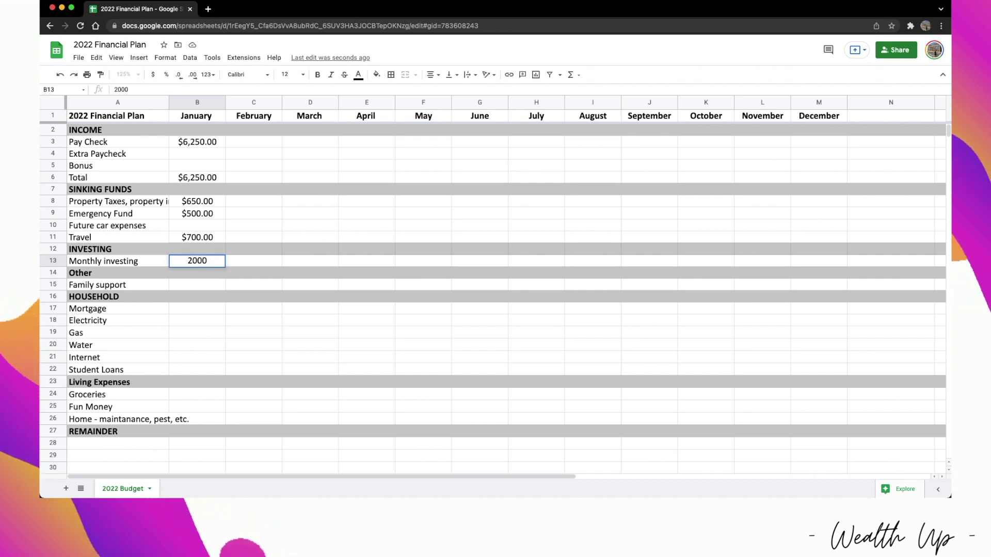
{"action": "key", "text": "Return"}
{"action": "left_click", "coordinate": [197, 260]}
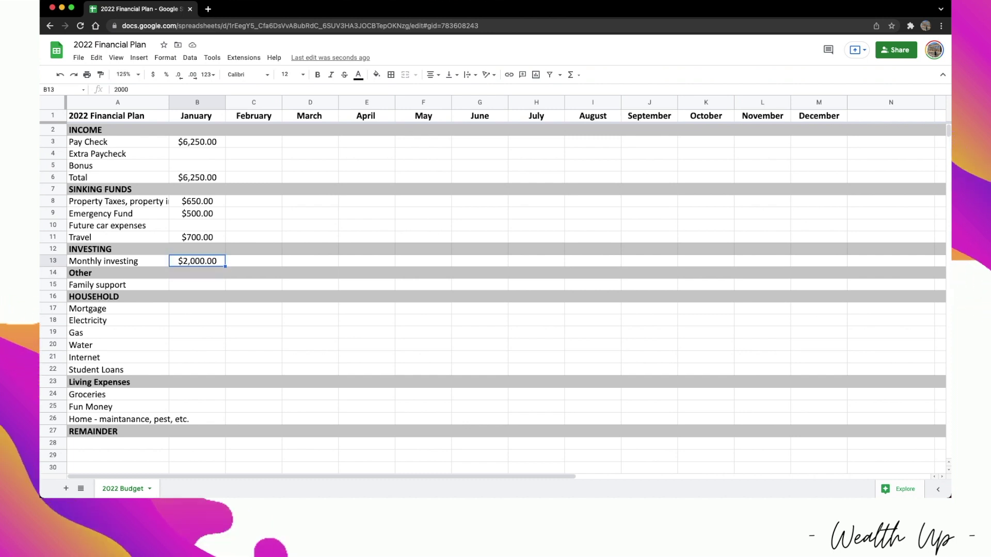
{"action": "left_click", "coordinate": [197, 285]}
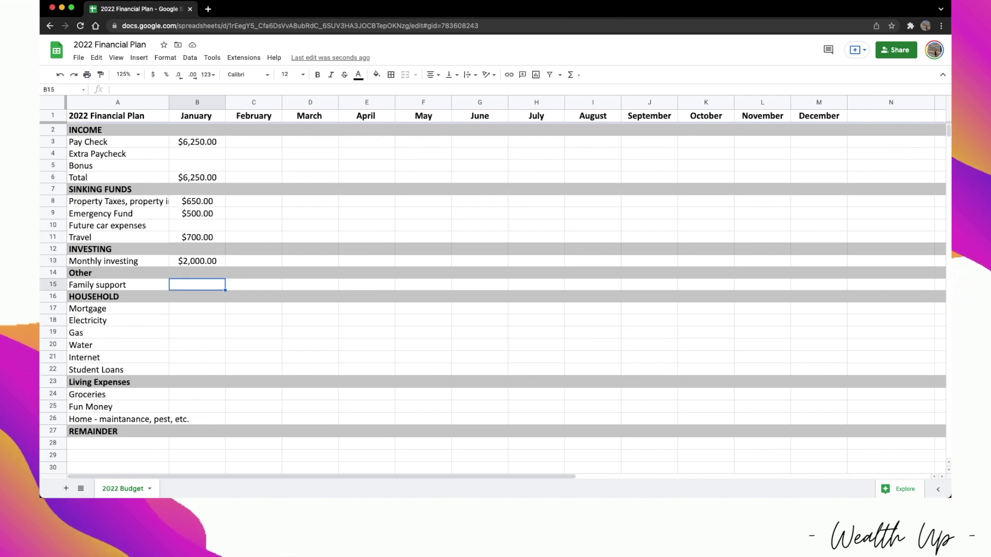
{"action": "type", "text": "528"}
{"action": "key", "text": "Return"}
Enter January household costs of 867 for Mortgage, 40 for Electricity and 28 for Gas
{"action": "left_click", "coordinate": [197, 308]}
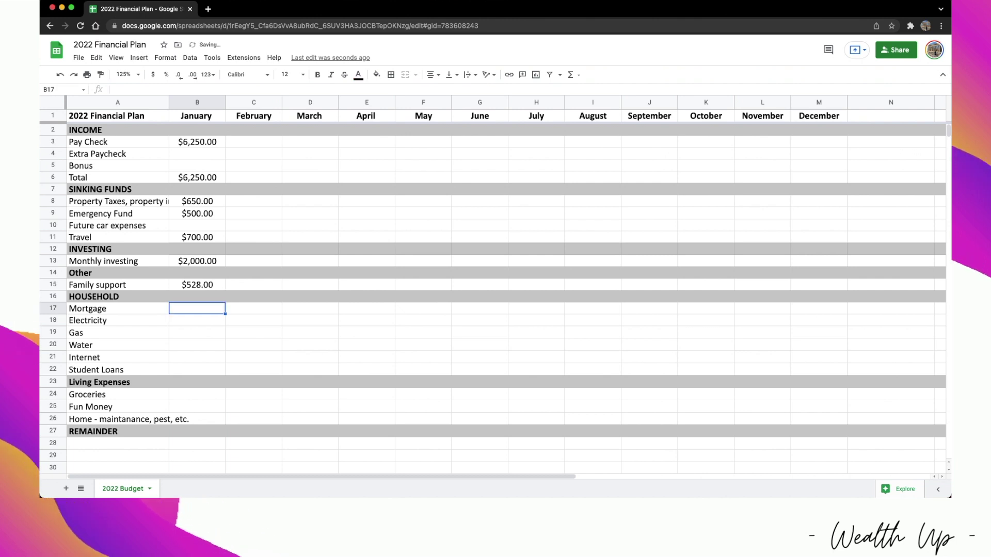
{"action": "type", "text": "867"}
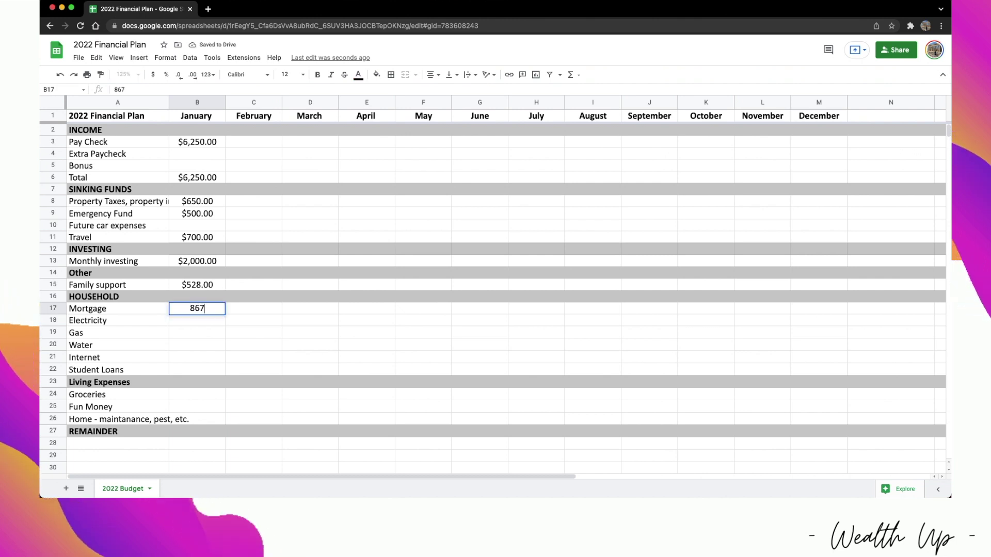
{"action": "key", "text": "Return"}
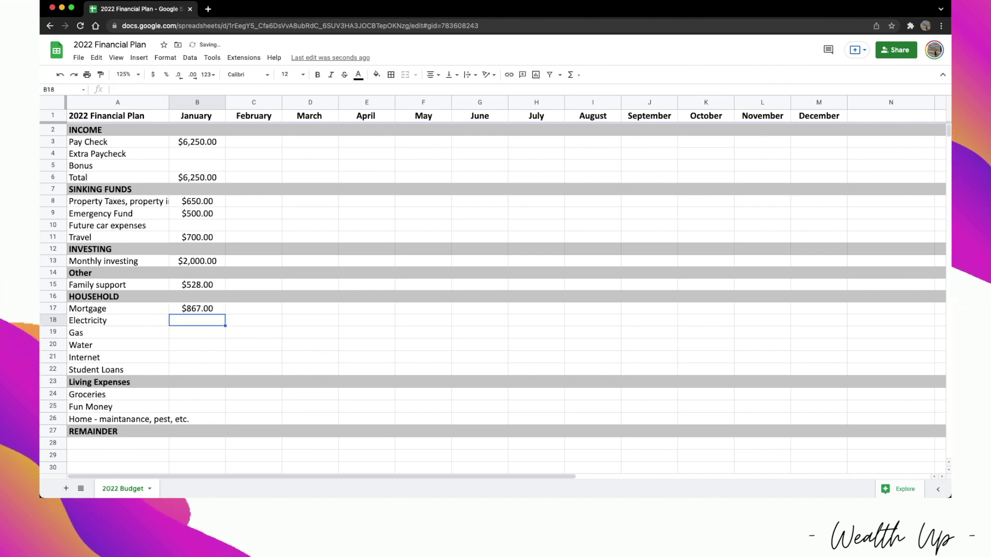
{"action": "type", "text": "40"}
{"action": "key", "text": "Return"}
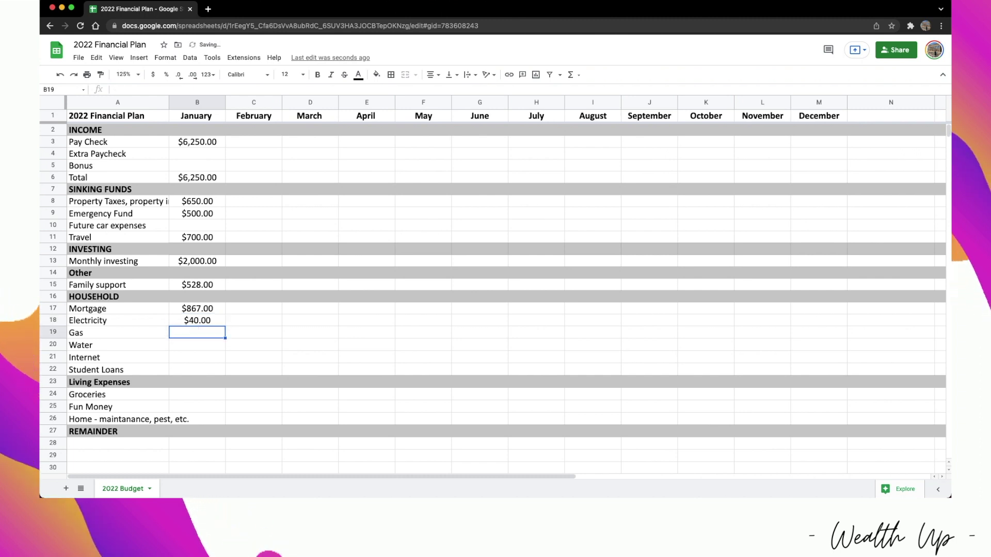
{"action": "type", "text": "28"}
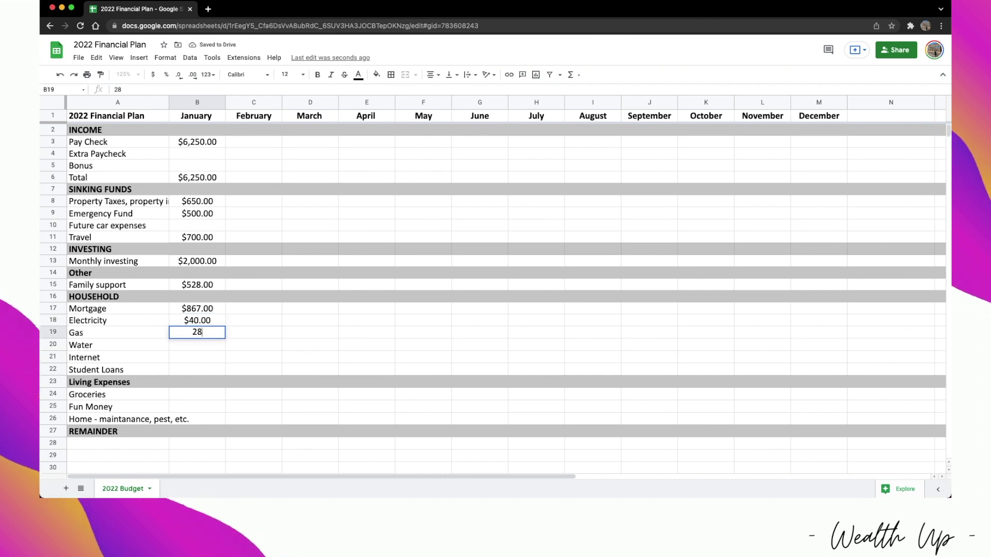
{"action": "key", "text": "Return"}
Enter January household costs of 58 for Water, 56 for Internet and 0 for Student Loans
{"action": "type", "text": "58"}
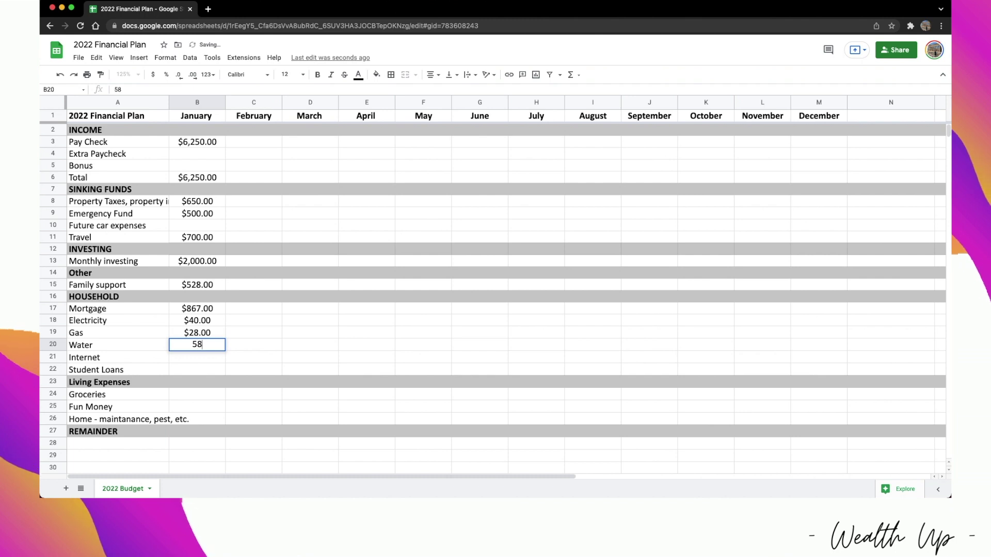
{"action": "key", "text": "Return"}
{"action": "type", "text": "56"}
{"action": "key", "text": "Return"}
{"action": "type", "text": "0"}
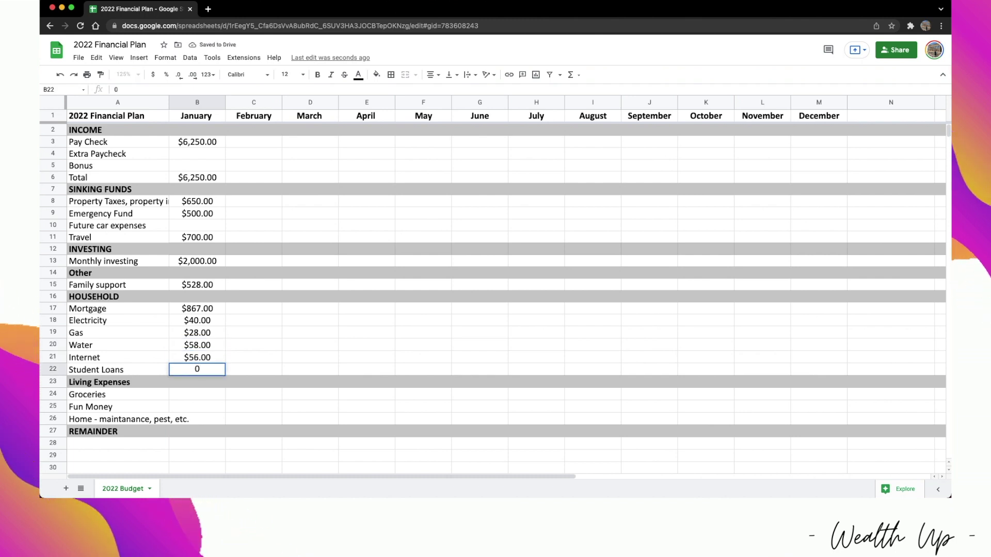
{"action": "key", "text": "Return"}
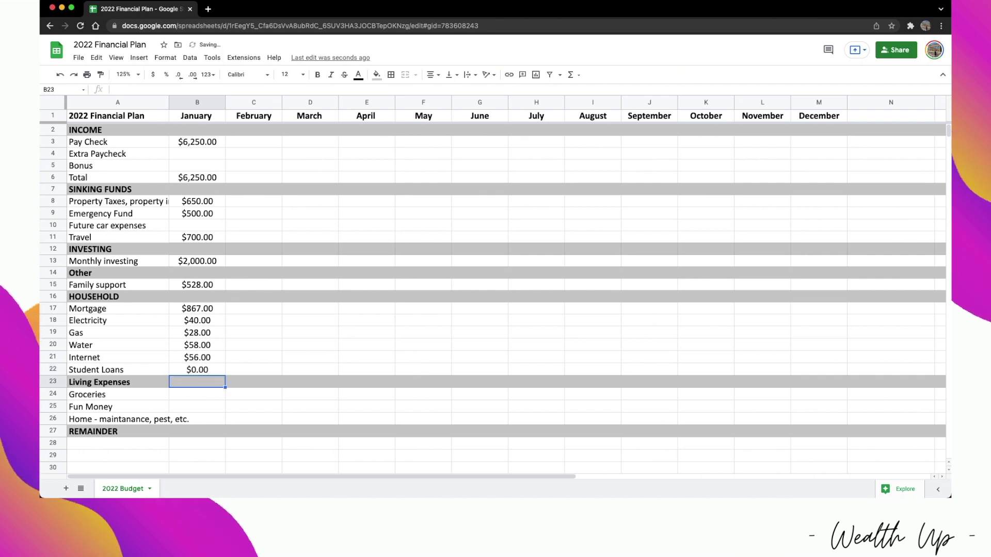
Copy January's household amounts, from Mortgage through Student Loans, across all months to December
{"action": "left_click", "coordinate": [197, 308]}
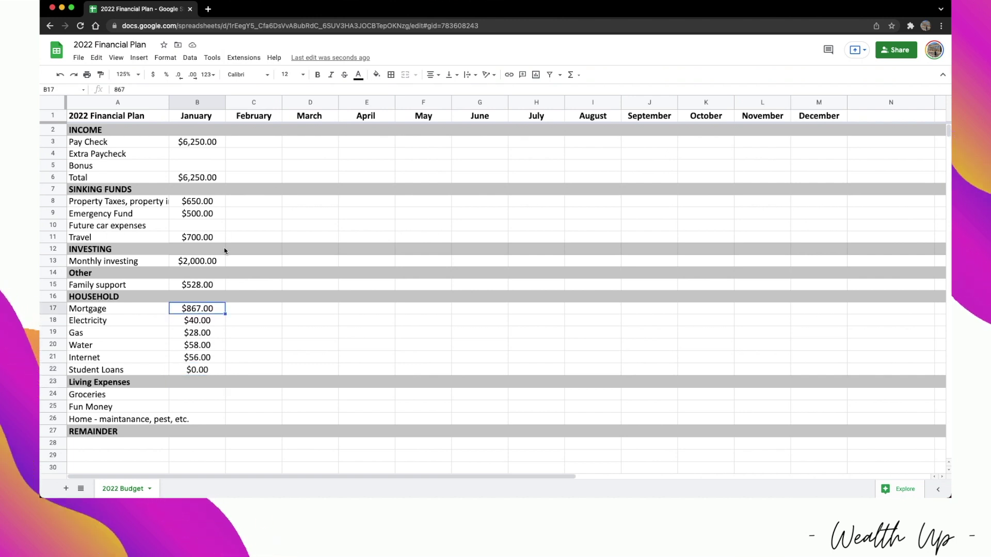
{"action": "left_click_drag", "start_coordinate": [226, 313], "coordinate": [837, 299]}
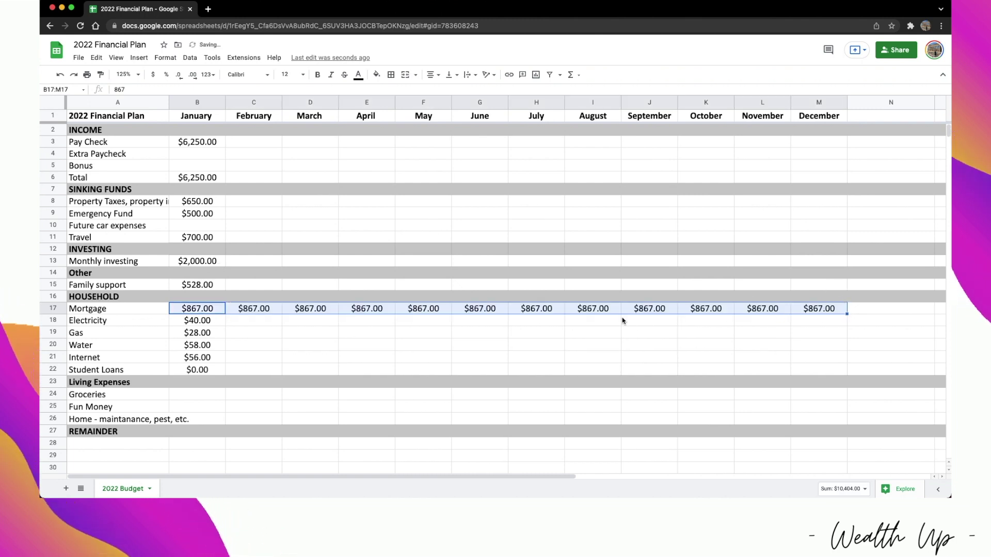
{"action": "left_click", "coordinate": [208, 321]}
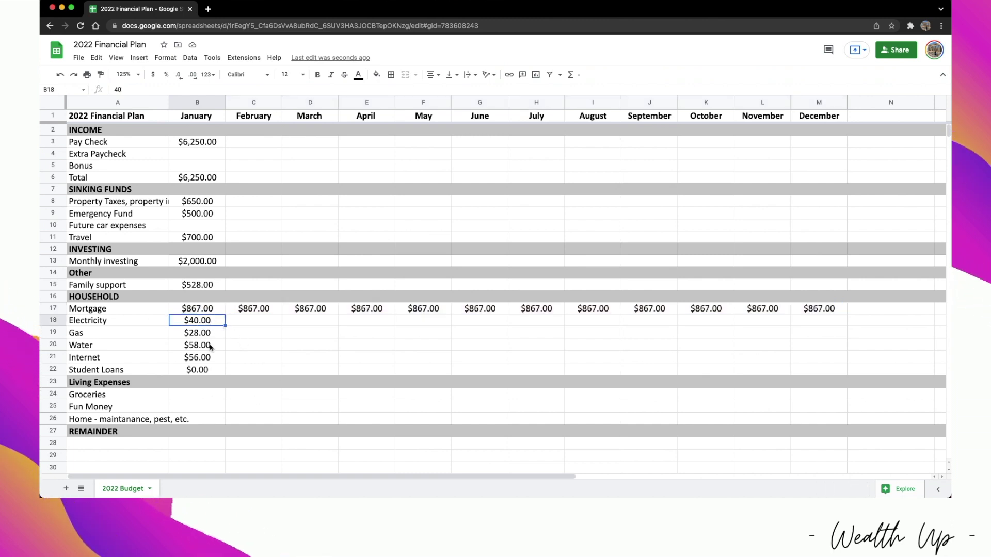
{"action": "left_click", "coordinate": [219, 371], "text": "shift"}
{"action": "left_click_drag", "start_coordinate": [225, 375], "coordinate": [829, 377]}
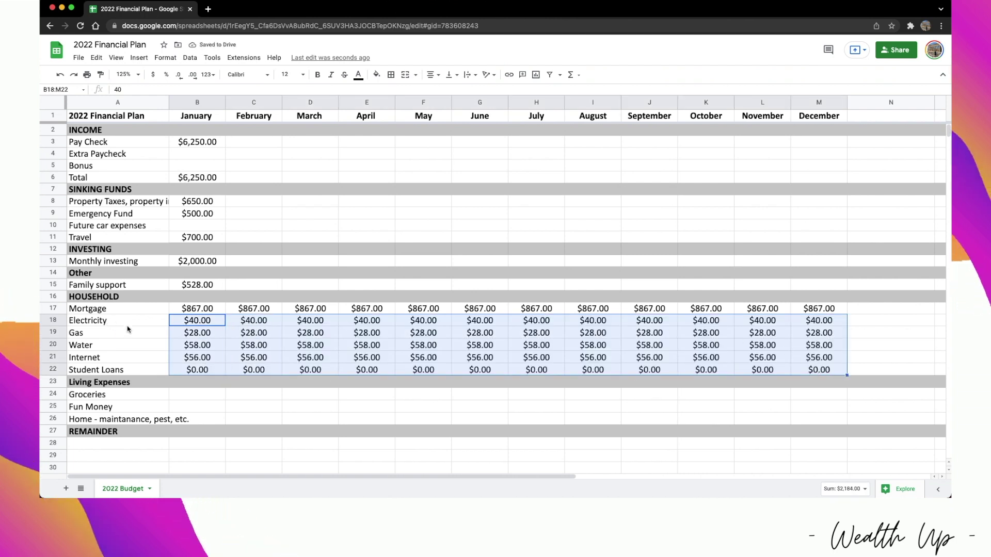
Set Electricity to 55 for April, 80 for May and June, 90 for July through September, 60 for October and 50 for November
{"action": "key", "text": "Right"}
{"action": "key", "text": "Right"}
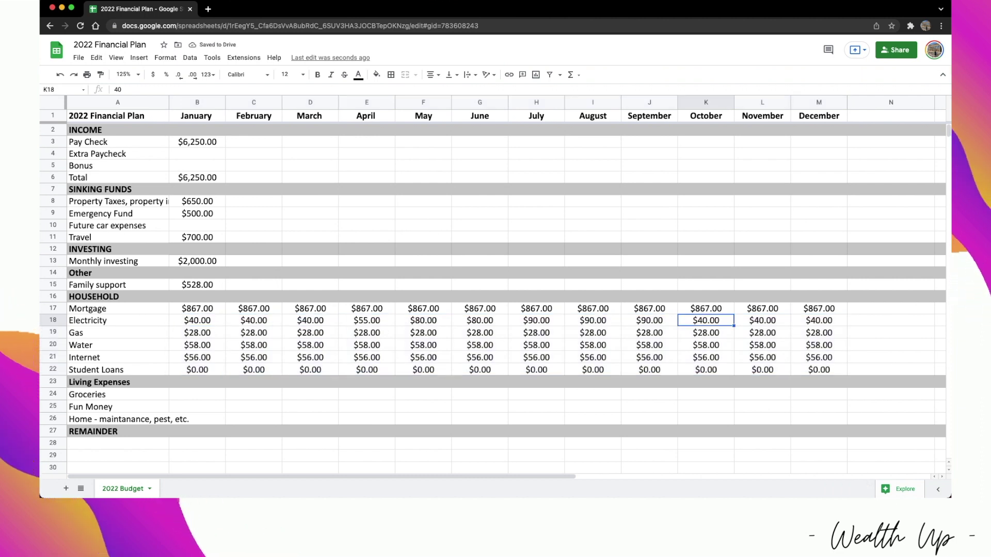
{"action": "type", "text": "60"}
{"action": "key", "text": "Tab"}
{"action": "type", "text": "50"}
{"action": "key", "text": "Tab"}
{"action": "key", "text": "Down"}
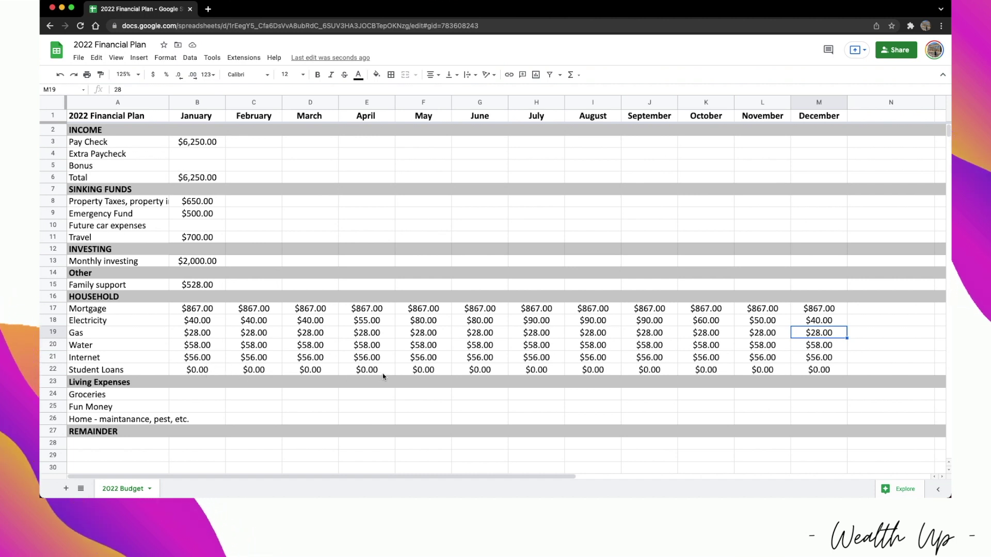
Set Student Loans to 200 for every month from May through December
{"action": "left_click", "coordinate": [419, 369]}
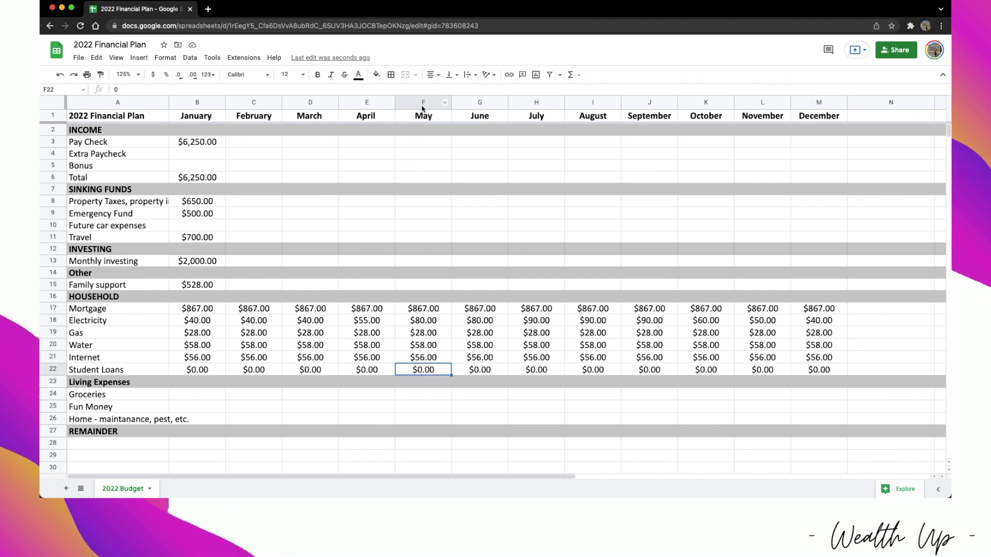
{"action": "type", "text": "200"}
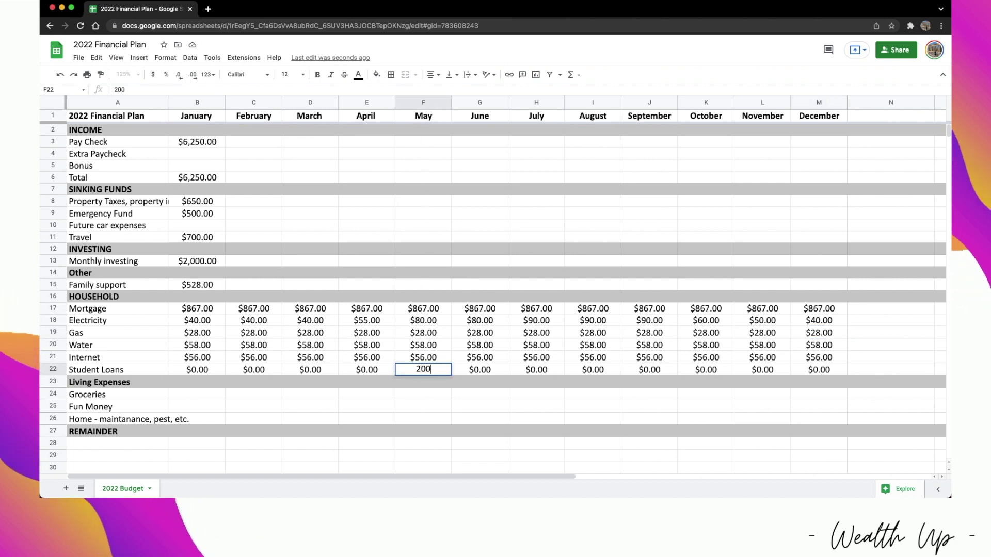
{"action": "key", "text": "Return"}
{"action": "left_click", "coordinate": [443, 370]}
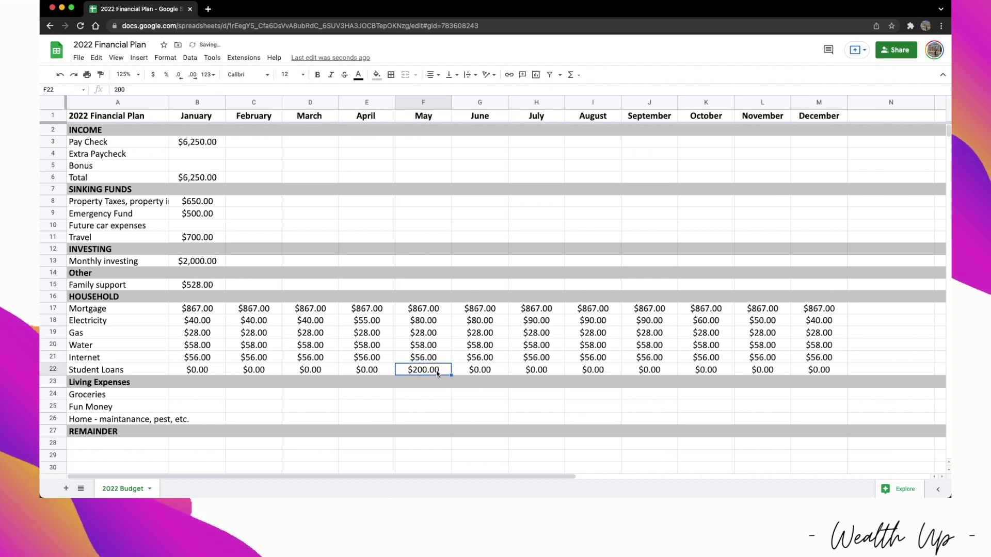
{"action": "left_click_drag", "start_coordinate": [451, 375], "coordinate": [837, 375]}
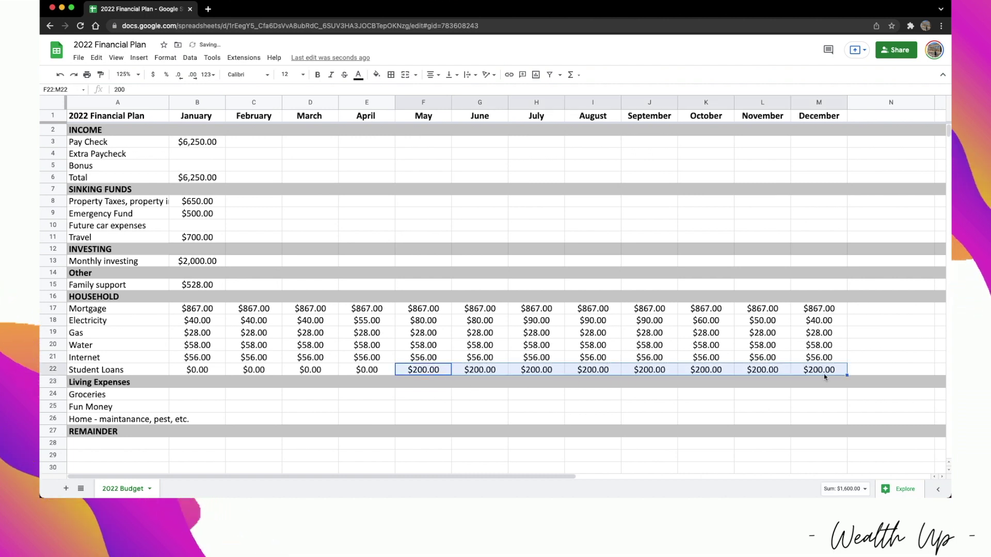
Copy January's Family support and Monthly investing amounts across all months to December
{"action": "left_click", "coordinate": [198, 286]}
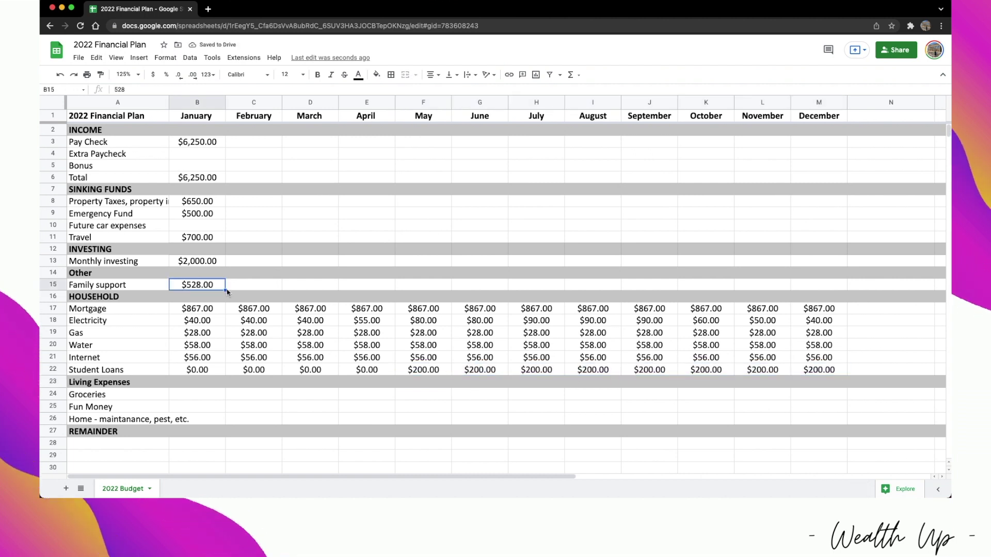
{"action": "left_click_drag", "start_coordinate": [225, 290], "coordinate": [841, 287]}
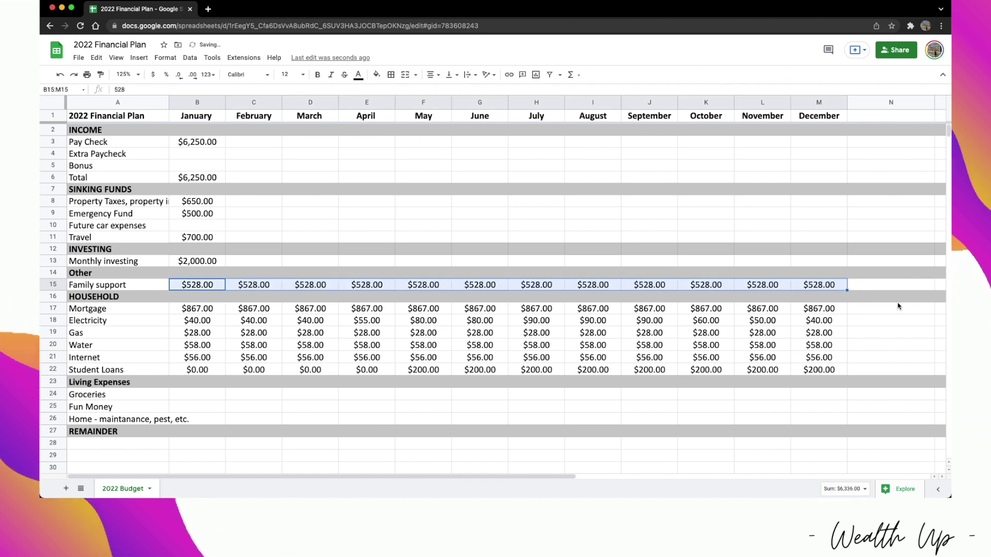
{"action": "left_click", "coordinate": [197, 261]}
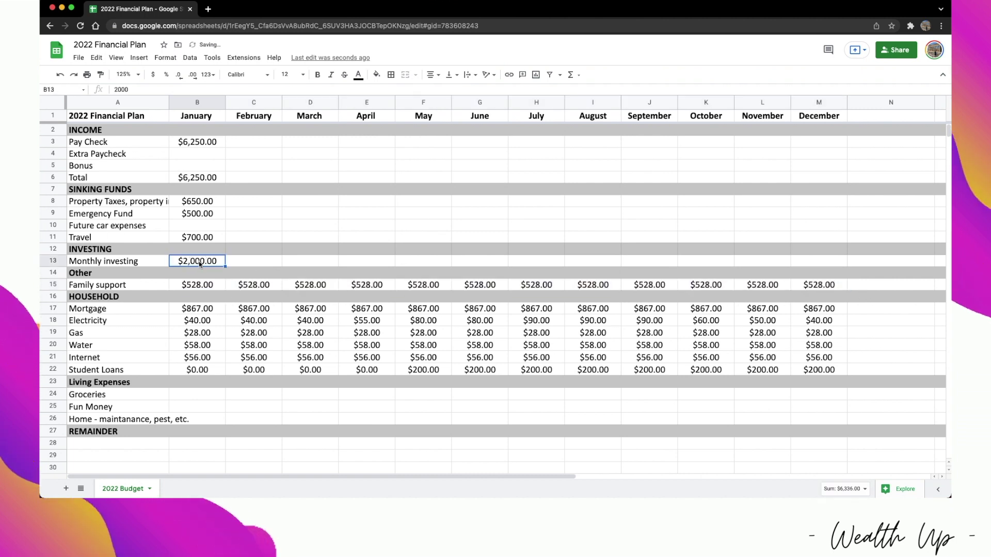
{"action": "left_click_drag", "start_coordinate": [225, 267], "coordinate": [841, 264]}
{"action": "left_click", "coordinate": [890, 308]}
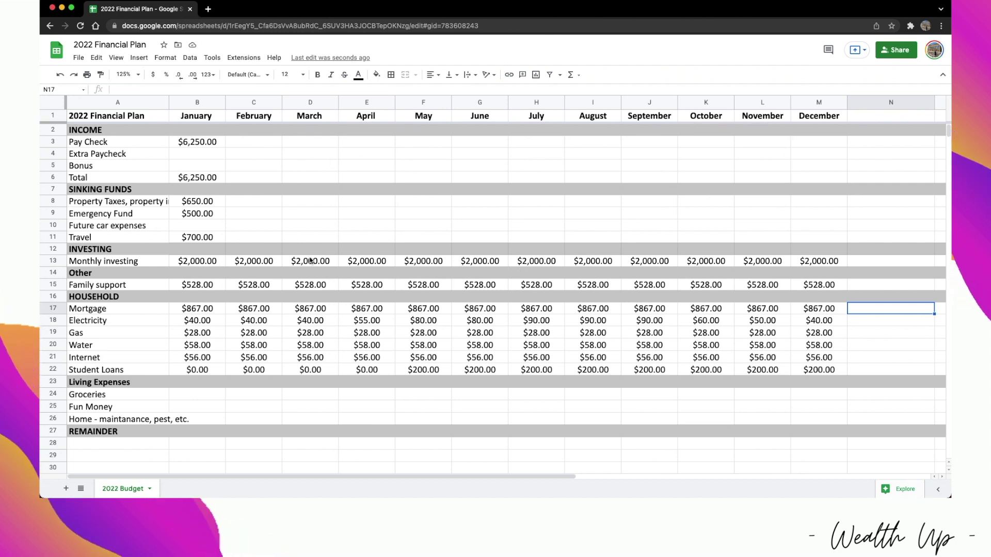
Enter January living expenses of 300 for Groceries, 250 for Fun Money and 150 for Home maintenance, and copy them across to December
{"action": "left_click", "coordinate": [184, 396]}
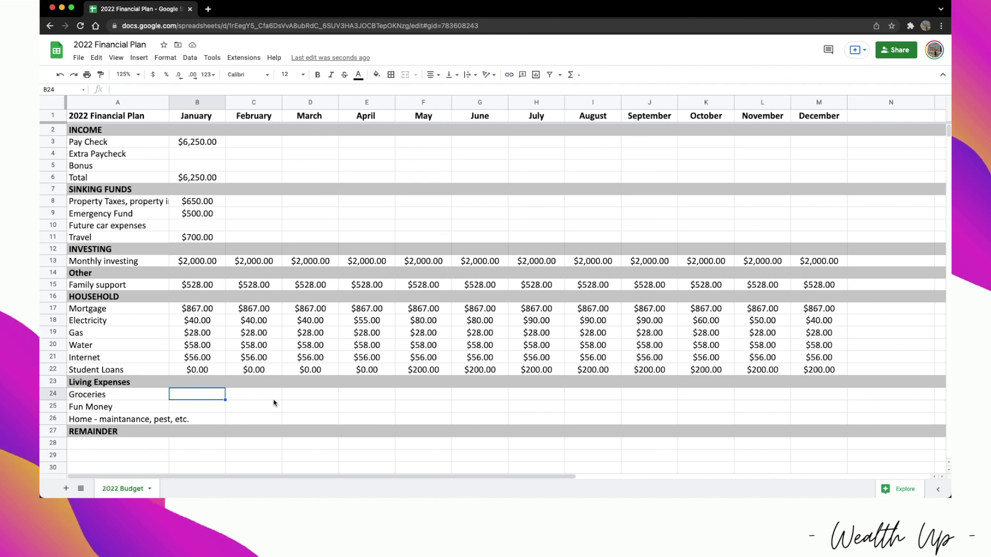
{"action": "type", "text": "300"}
{"action": "key", "text": "Return"}
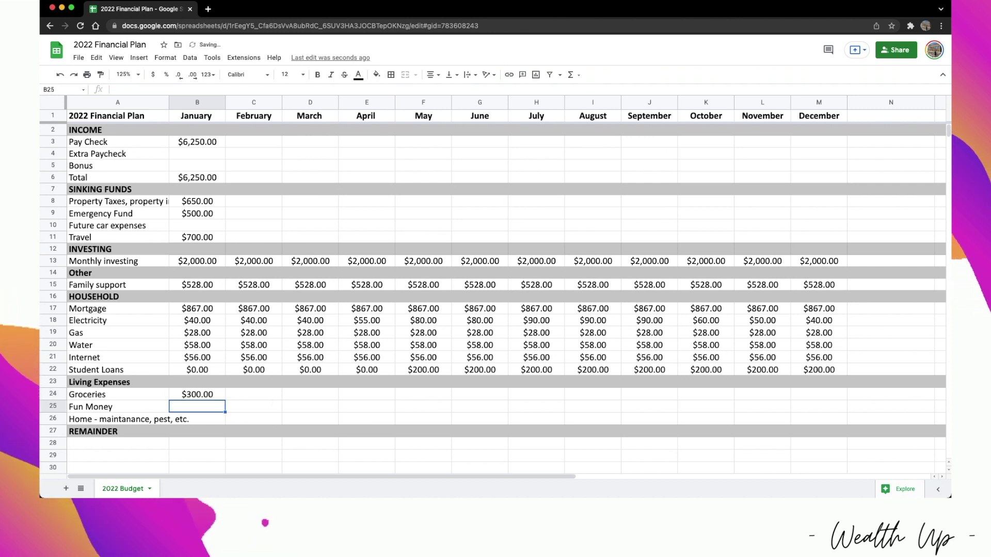
{"action": "type", "text": "250"}
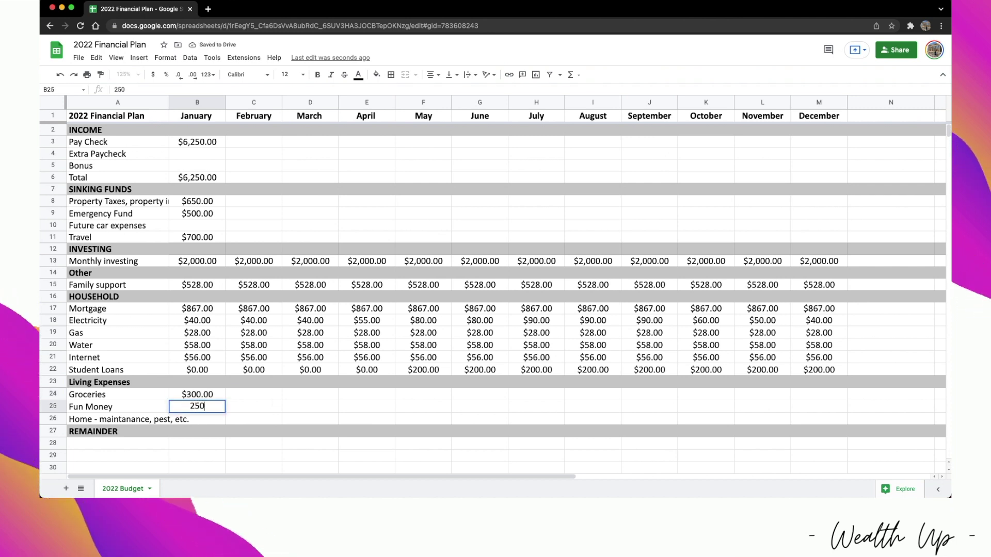
{"action": "key", "text": "Return"}
{"action": "type", "text": "15"}
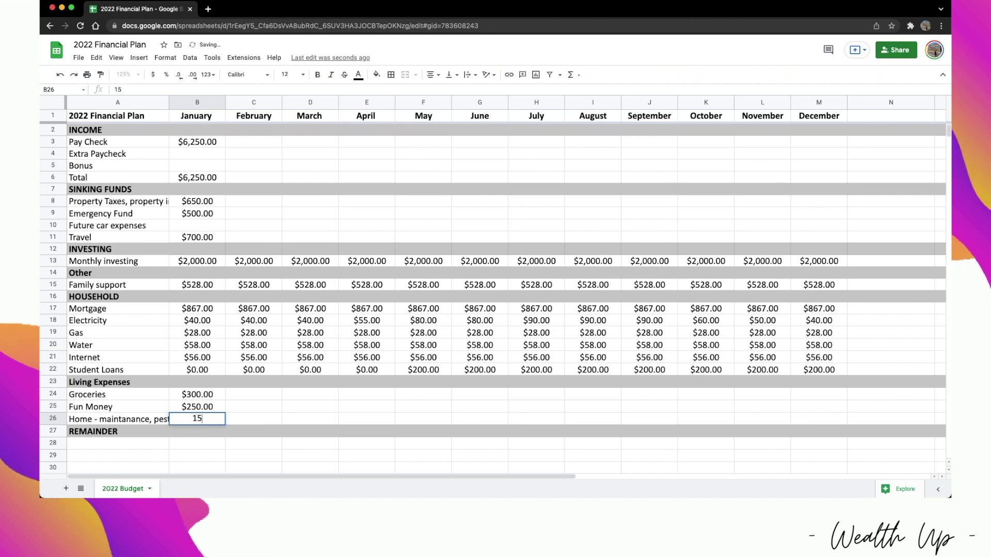
{"action": "type", "text": "0"}
{"action": "key", "text": "Return"}
{"action": "left_click_drag", "start_coordinate": [194, 393], "coordinate": [836, 423]}
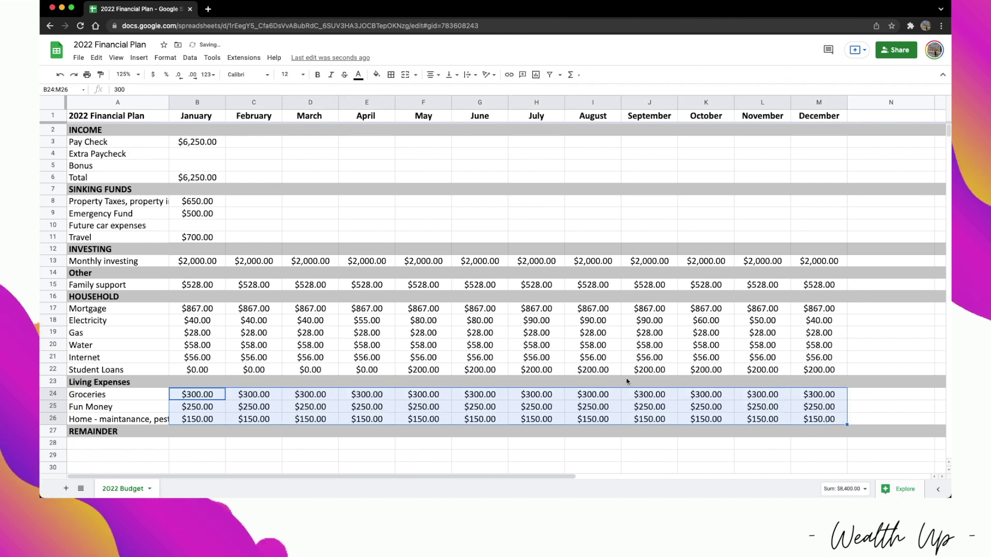
{"action": "left_click", "coordinate": [374, 407]}
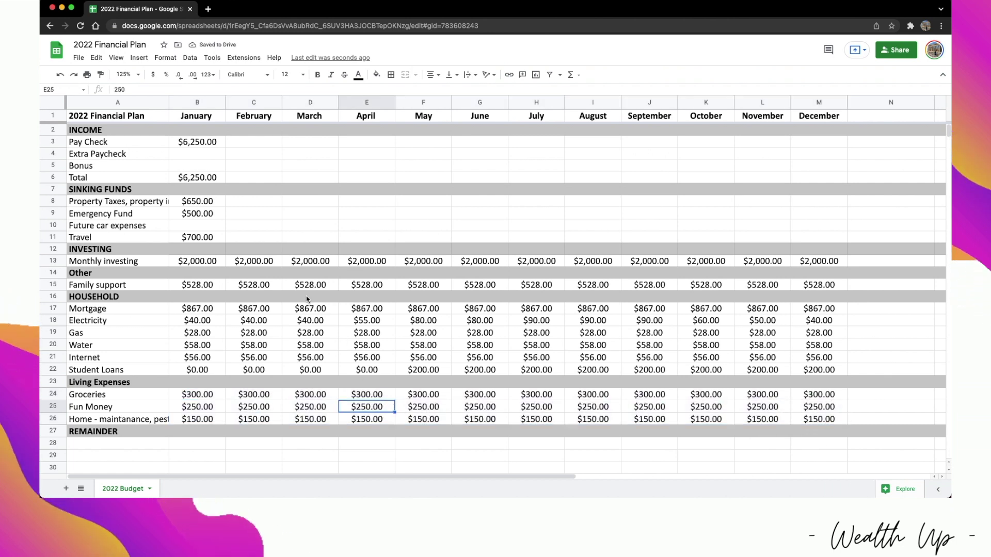
Copy January's Property Taxes amount across to December and set Travel to 500 for February through May
{"action": "left_click", "coordinate": [188, 204]}
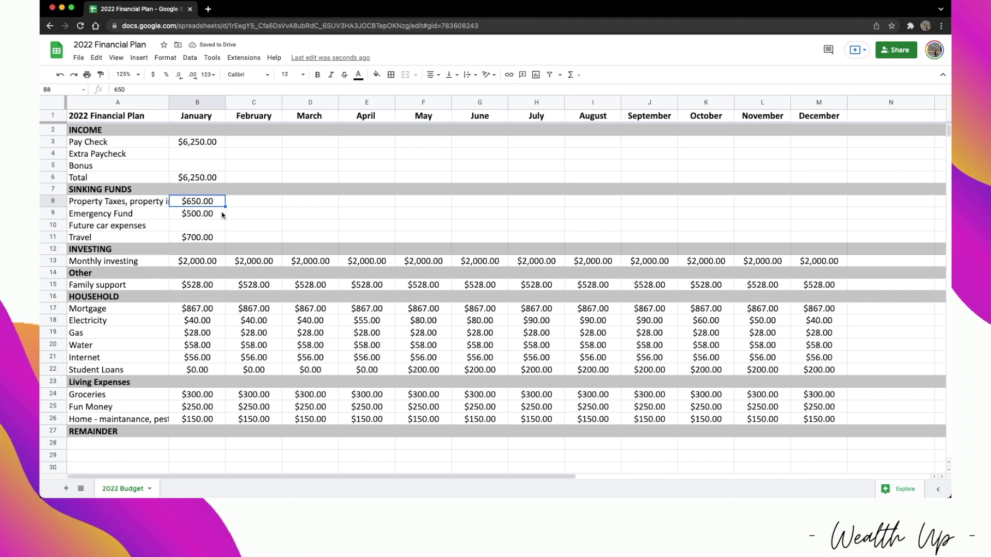
{"action": "left_click_drag", "start_coordinate": [225, 206], "coordinate": [831, 226]}
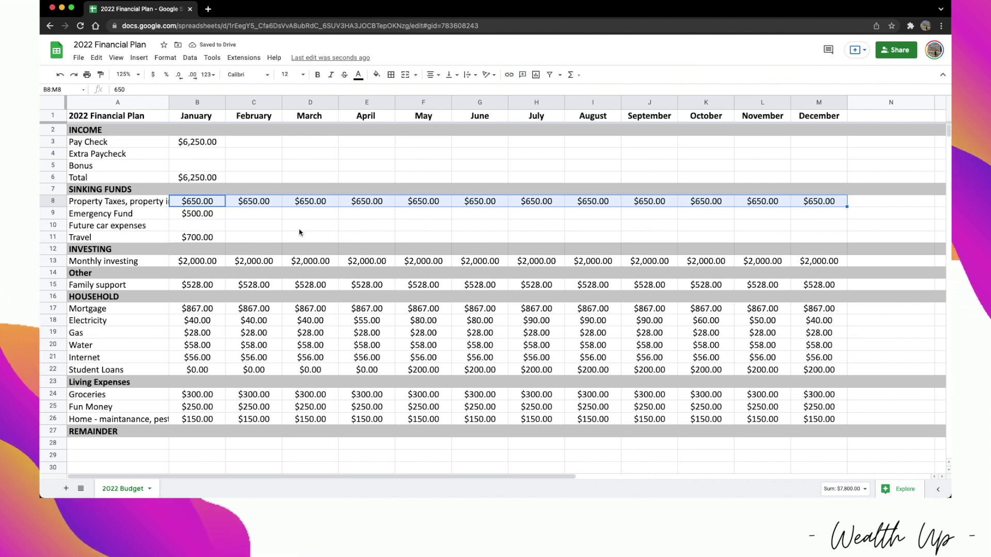
{"action": "left_click", "coordinate": [196, 240]}
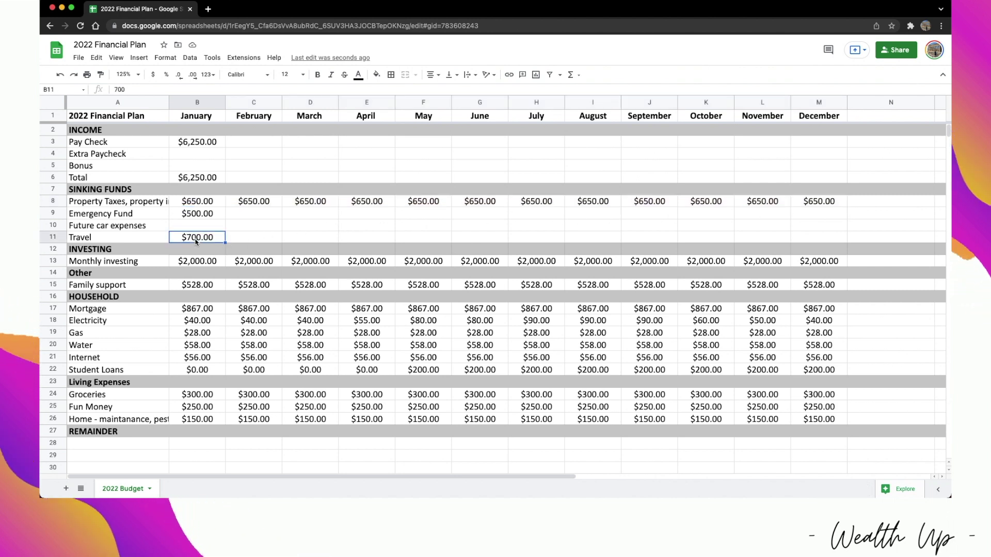
{"action": "left_click", "coordinate": [234, 238]}
{"action": "type", "text": "500"}
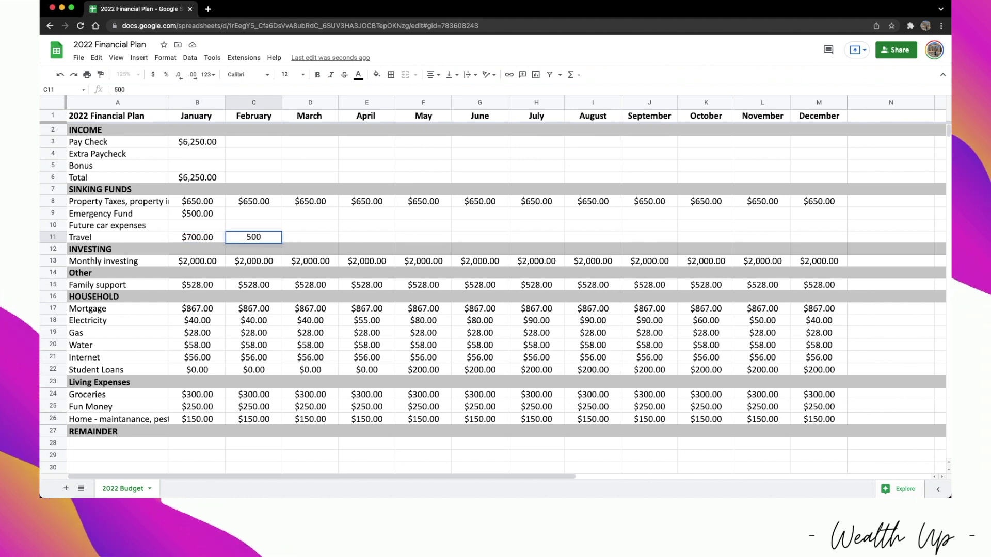
{"action": "key", "text": "Return"}
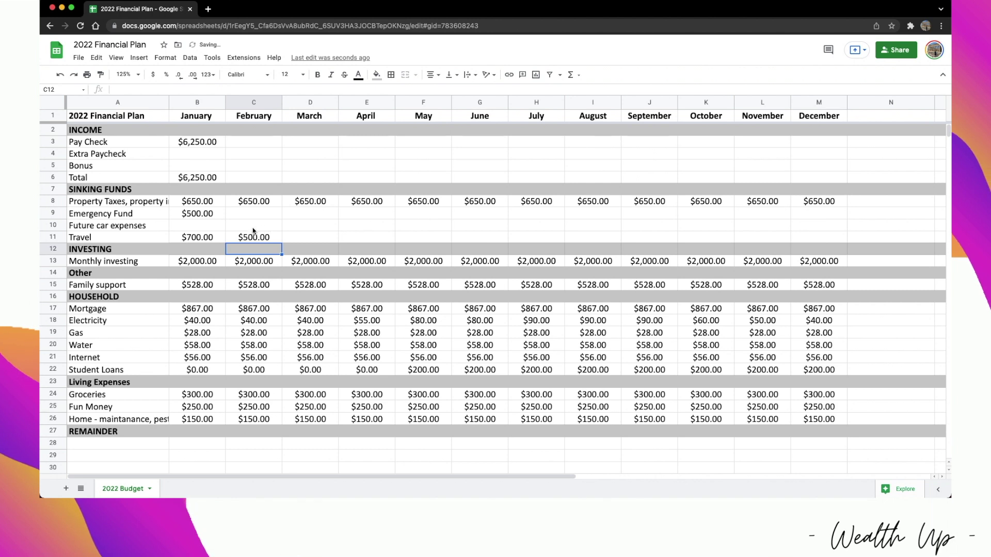
{"action": "left_click", "coordinate": [255, 237]}
{"action": "left_click_drag", "start_coordinate": [281, 242], "coordinate": [444, 250]}
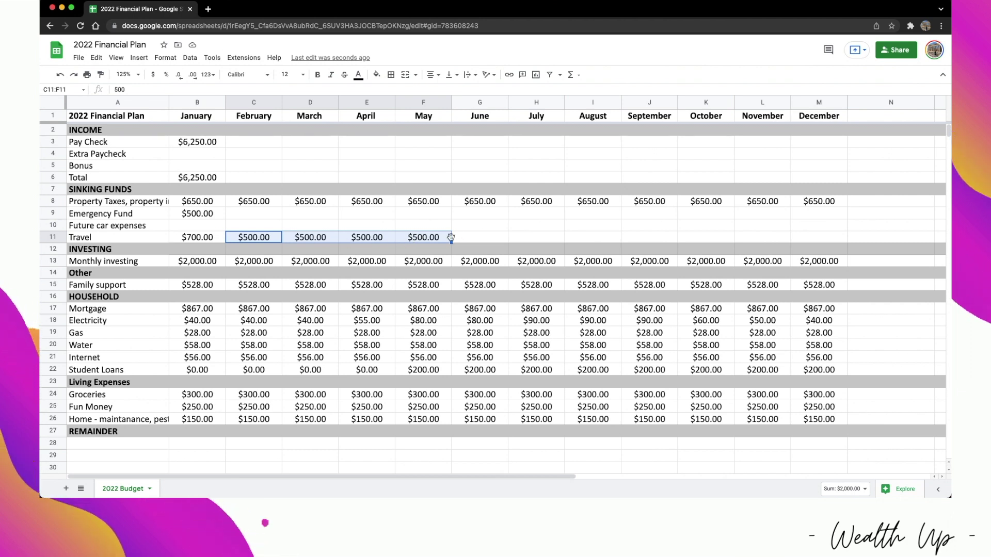
Set Travel to 200 for every month from June through December
{"action": "left_click", "coordinate": [486, 240]}
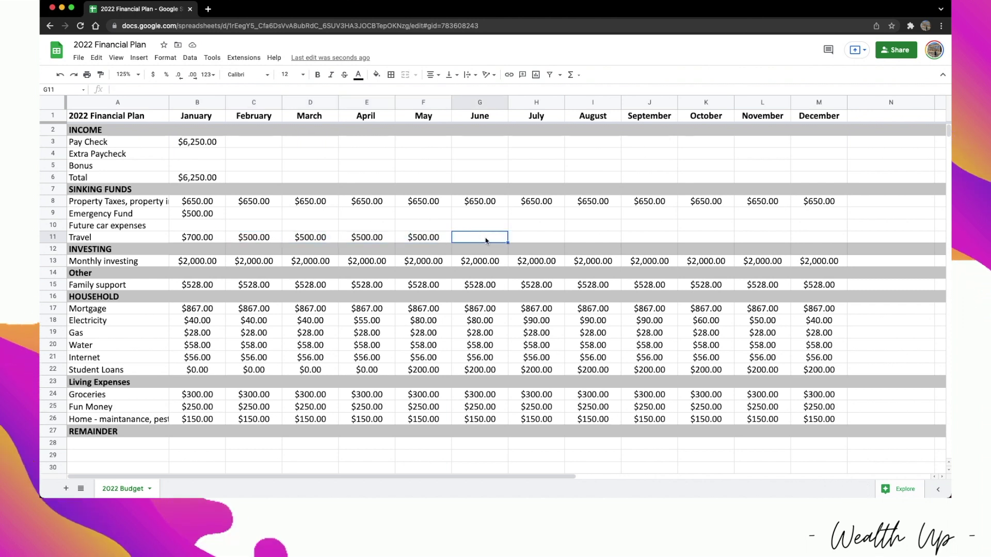
{"action": "type", "text": "200"}
{"action": "key", "text": "Return"}
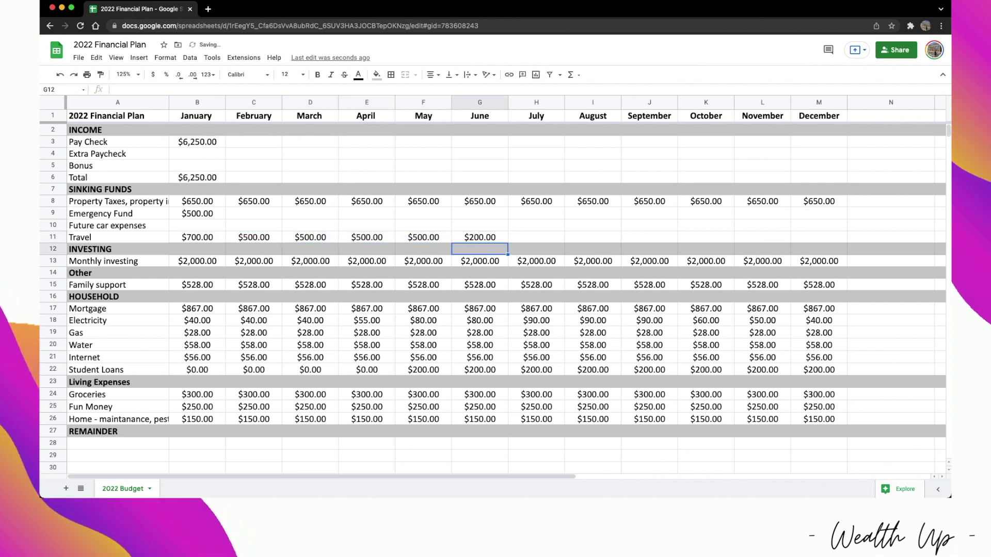
{"action": "left_click", "coordinate": [528, 242]}
{"action": "left_click", "coordinate": [503, 241]}
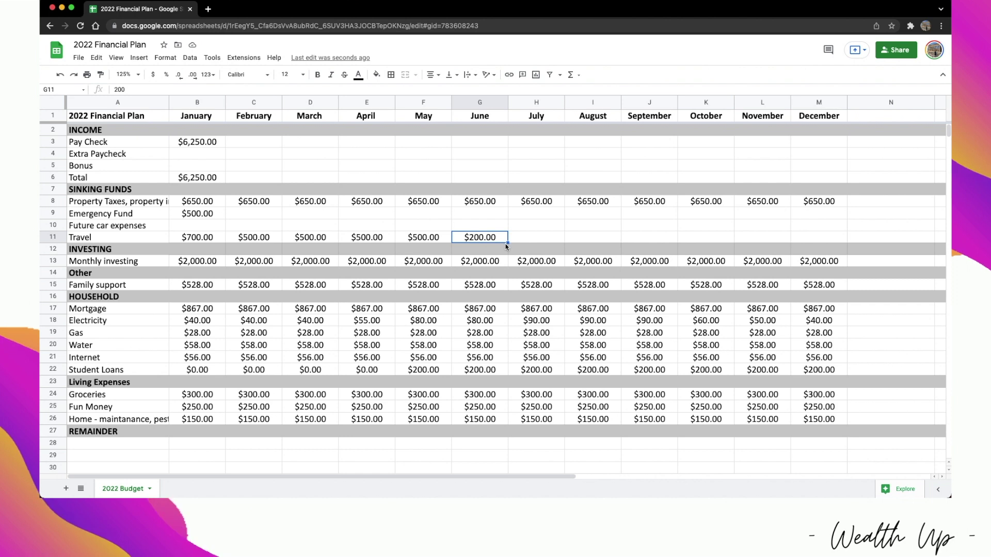
{"action": "left_click_drag", "start_coordinate": [508, 243], "coordinate": [826, 243]}
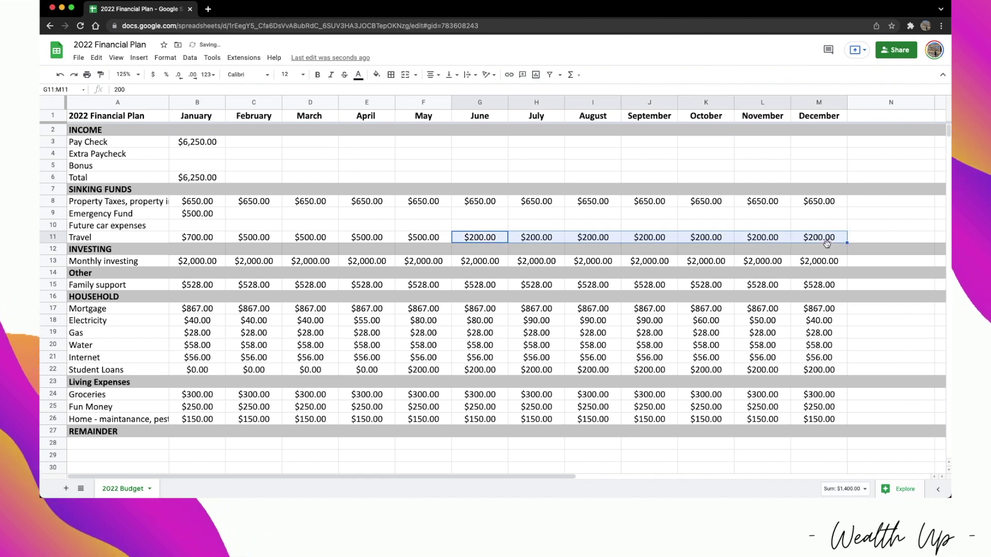
Copy January's Pay Check amount across all months to December
{"action": "left_click", "coordinate": [253, 213]}
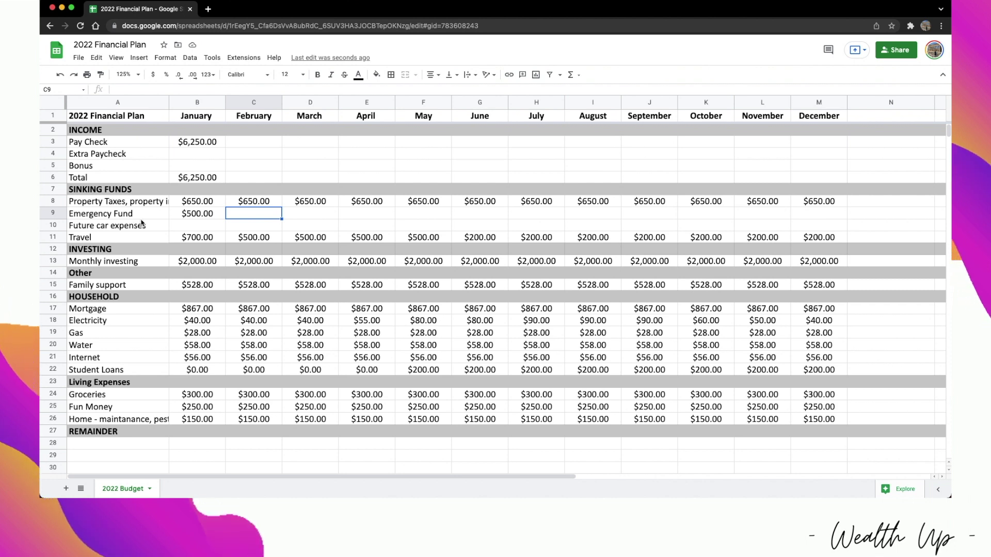
{"action": "left_click", "coordinate": [206, 143]}
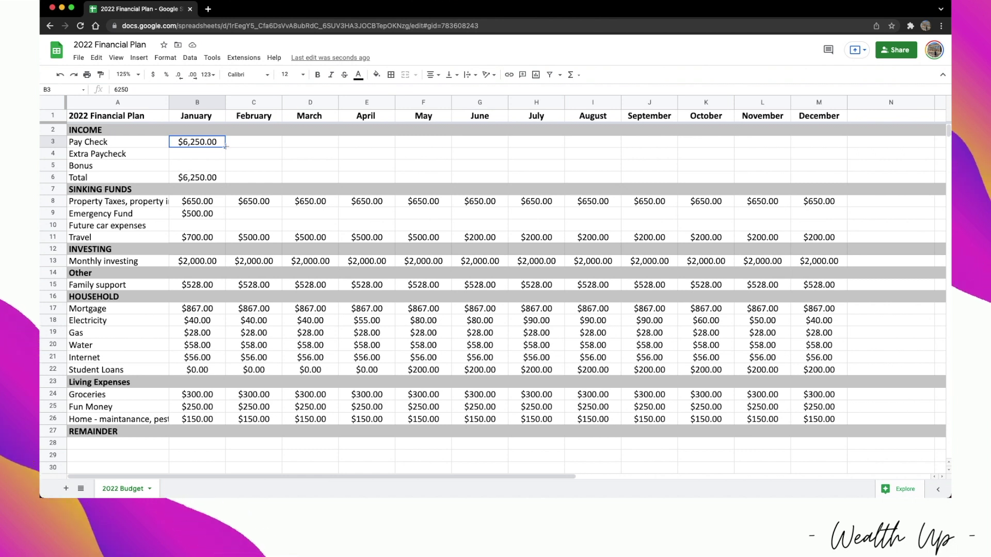
{"action": "left_click_drag", "start_coordinate": [226, 146], "coordinate": [830, 146]}
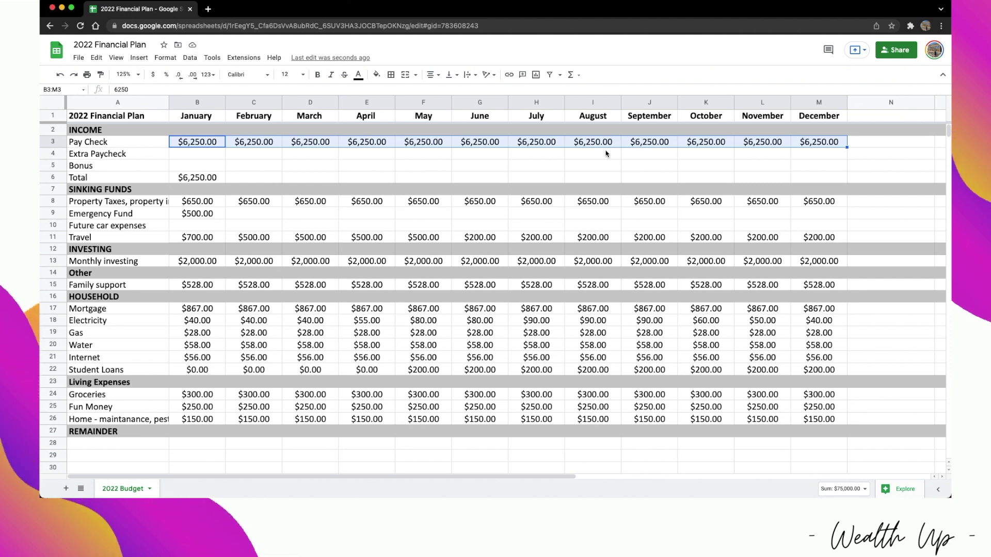
Calculate July's Extra Paycheck as half of July's Pay Check with the formula =H3/2
{"action": "left_click", "coordinate": [535, 154]}
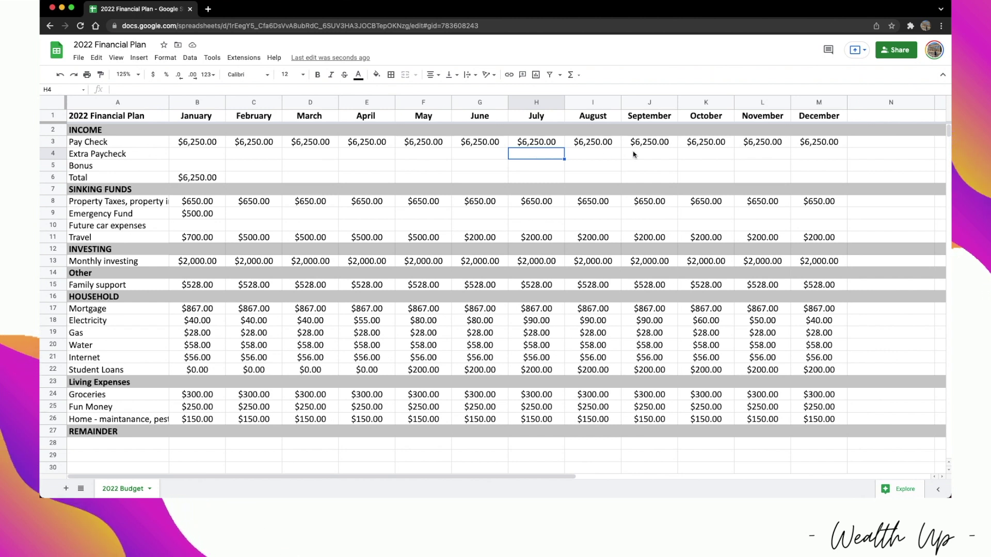
{"action": "type", "text": "="}
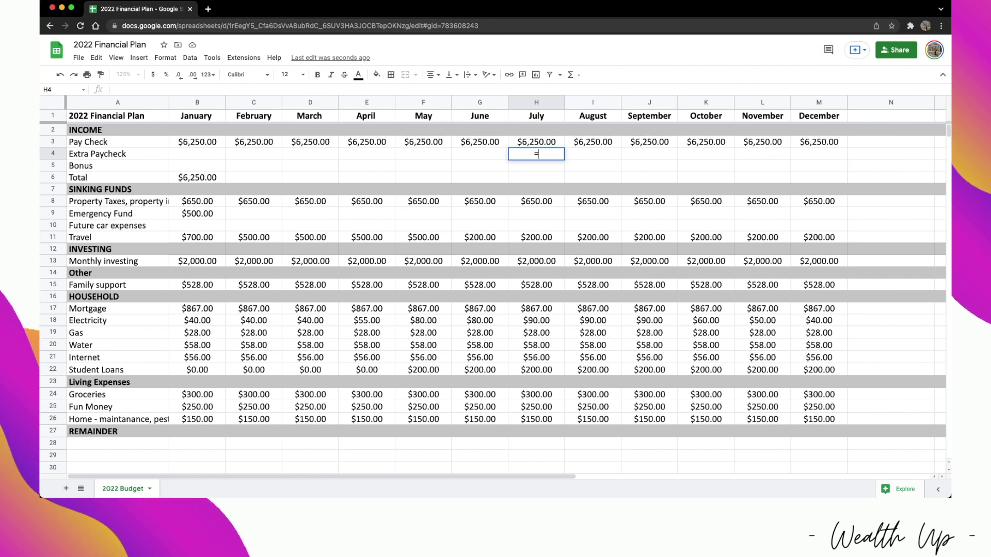
{"action": "left_click", "coordinate": [510, 143]}
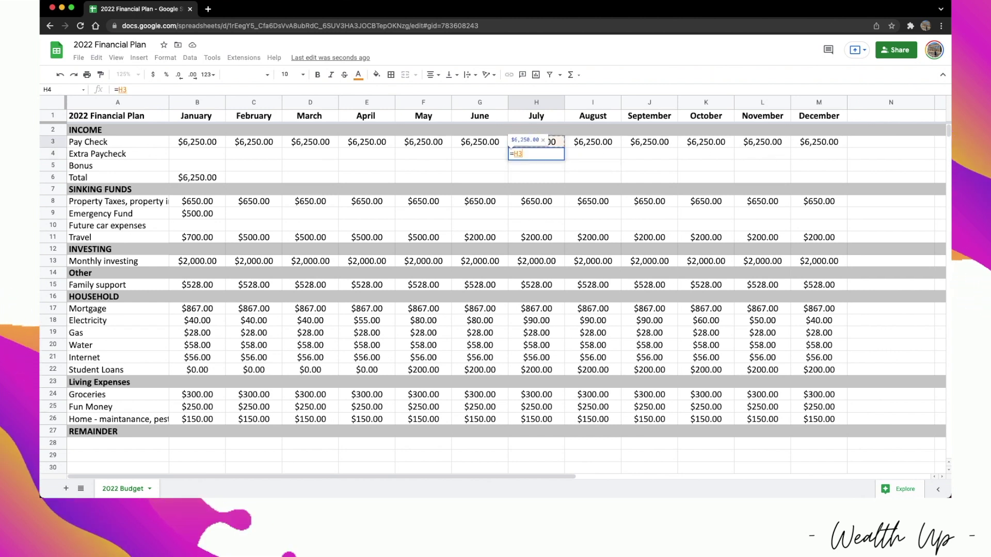
{"action": "type", "text": "/2"}
{"action": "key", "text": "Return"}
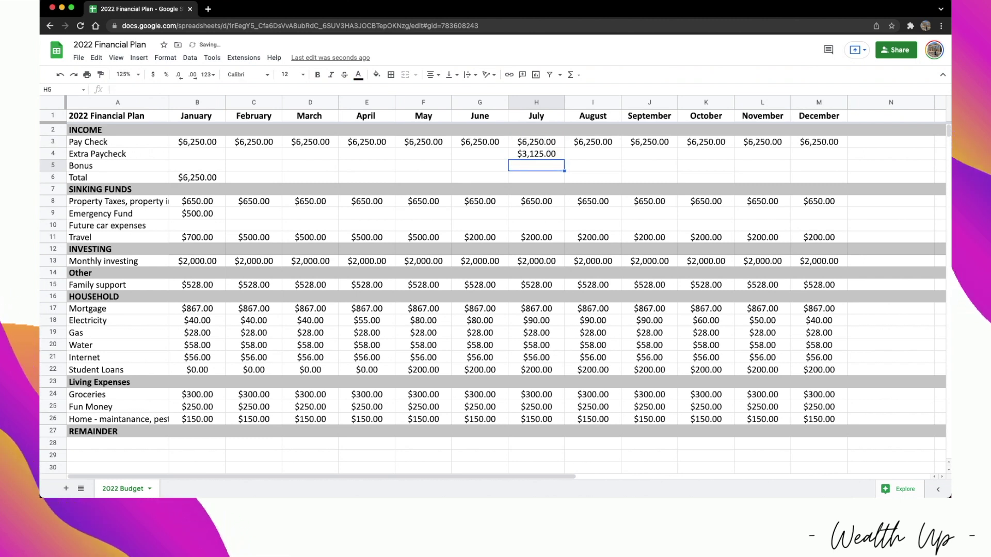
{"action": "left_click", "coordinate": [512, 158]}
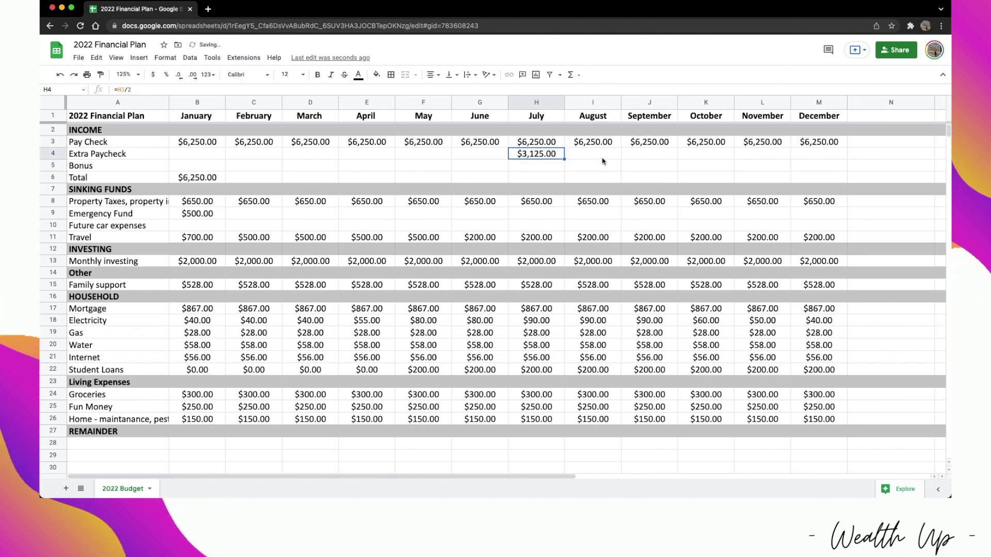
Link December's Extra Paycheck to July's Extra Paycheck and copy January's income Total formula across to December
{"action": "left_click", "coordinate": [813, 154]}
{"action": "type", "text": "="}
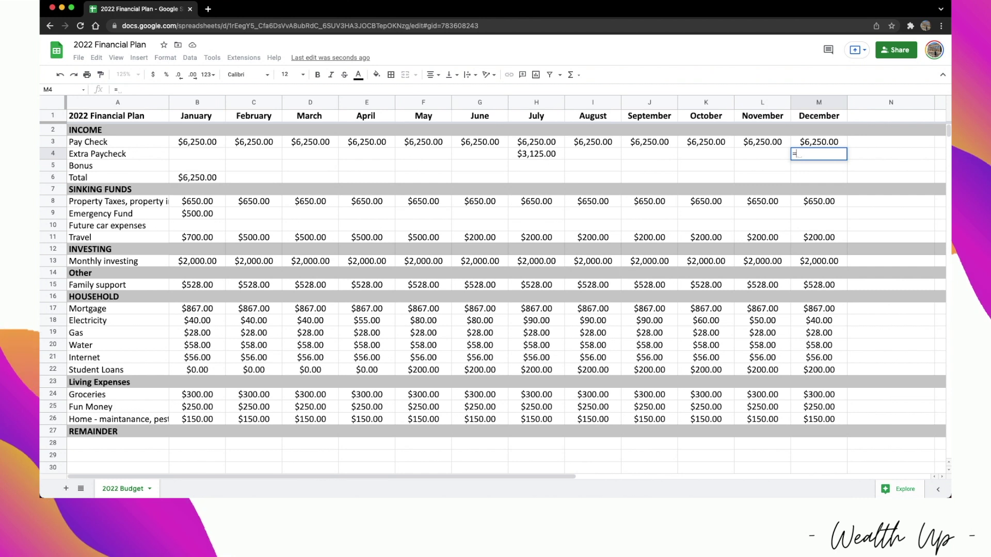
{"action": "left_click", "coordinate": [536, 154]}
{"action": "key", "text": "Return"}
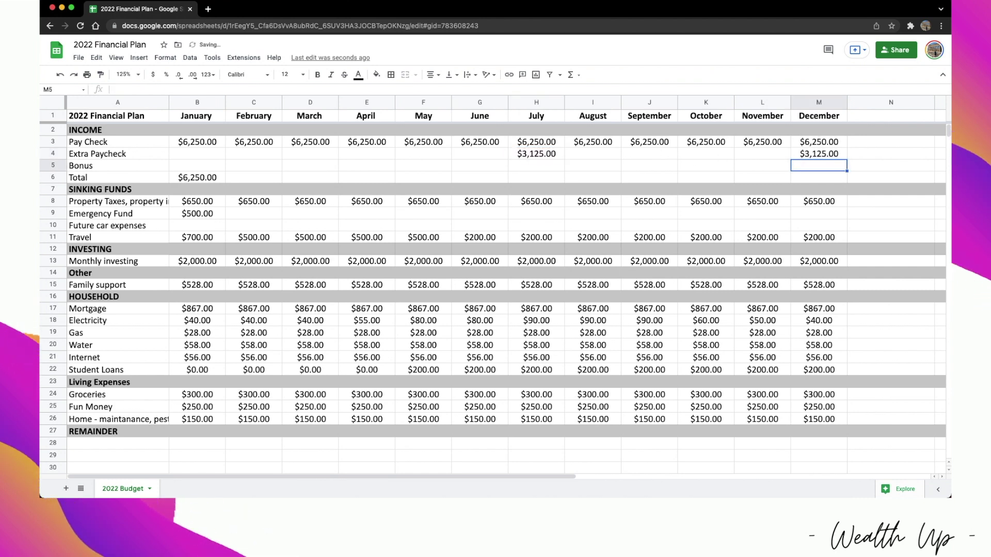
{"action": "left_click", "coordinate": [196, 178]}
{"action": "left_click_drag", "start_coordinate": [224, 183], "coordinate": [834, 186]}
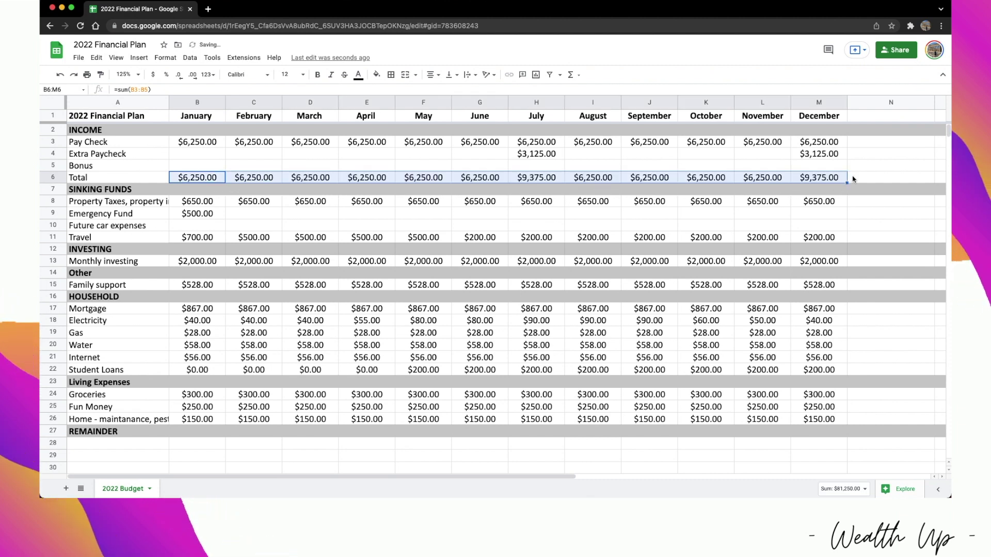
Enter a Bonus of 16000 for April, formatted as currency
{"action": "left_click", "coordinate": [856, 169]}
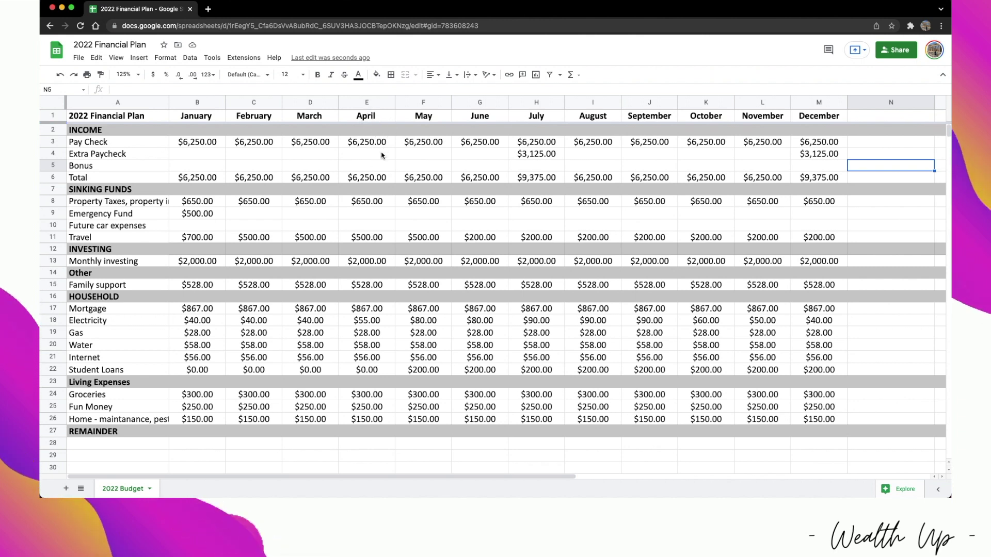
{"action": "left_click", "coordinate": [390, 165]}
{"action": "type", "text": "16000"}
{"action": "key", "text": "Return"}
{"action": "key", "text": "Up"}
{"action": "left_click", "coordinate": [158, 76]}
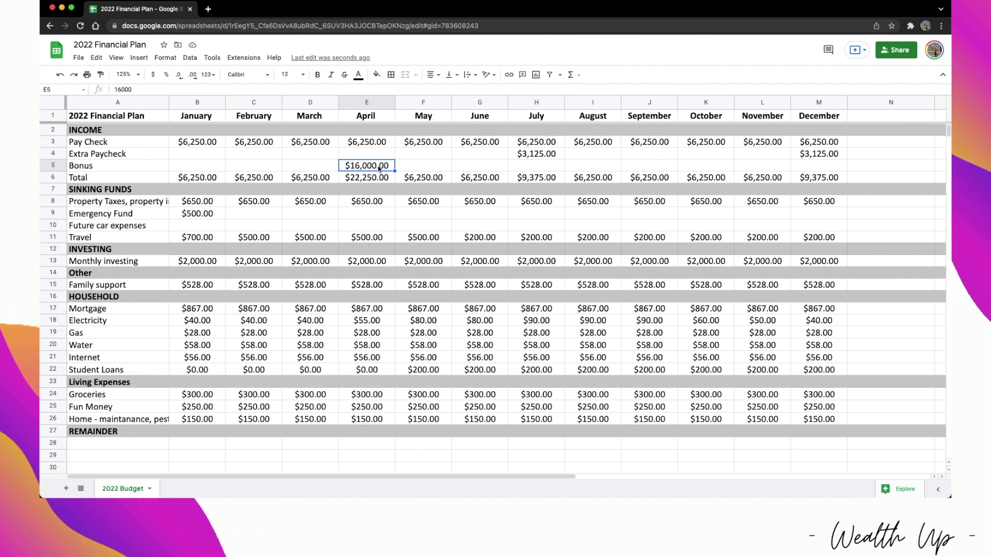
Note the 5% raise in May's cell of the SINKING FUNDS heading row
{"action": "left_click", "coordinate": [417, 192]}
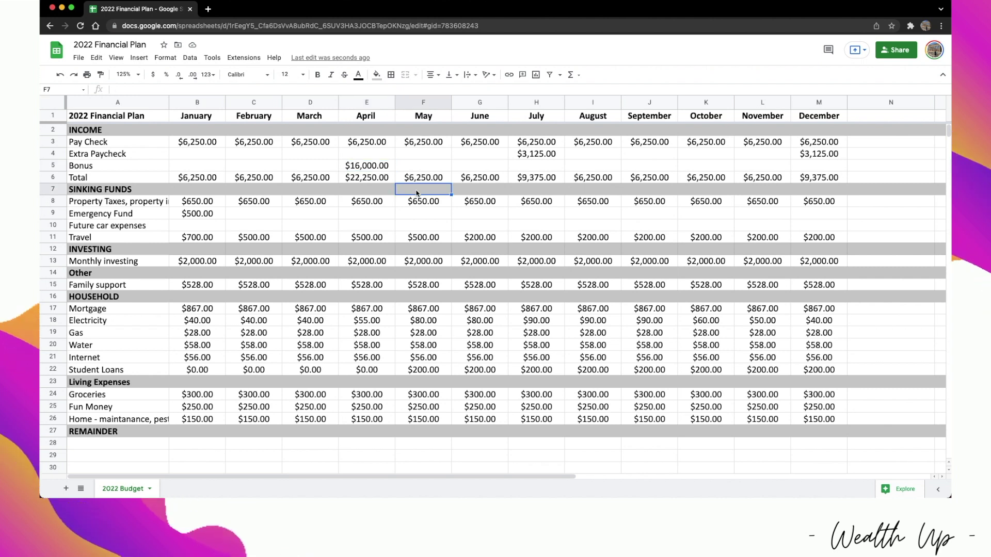
{"action": "type", "text": "5"}
{"action": "type", "text": "%"}
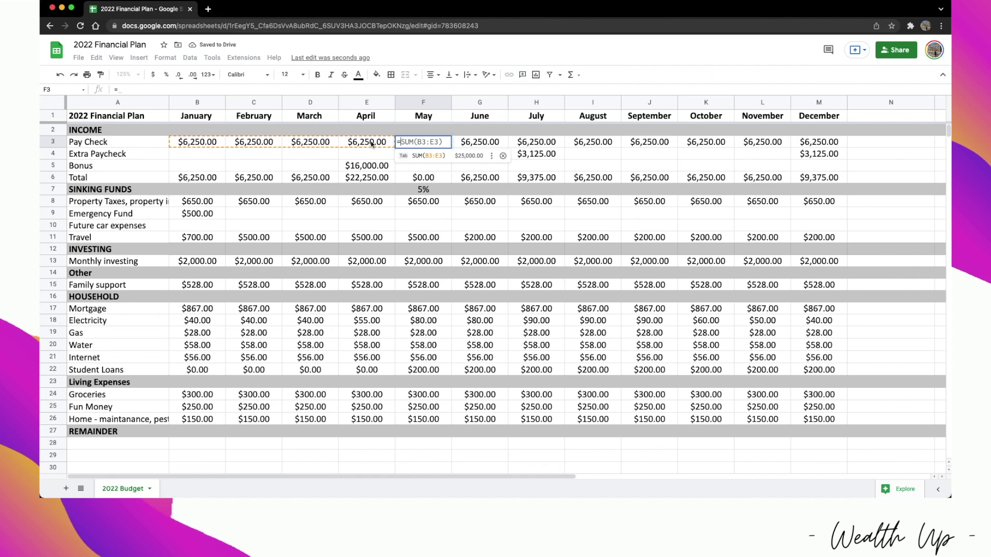
Calculate May's Pay Check as a 5% raise with the formula =$E$3*1.05 and copy it across to December
{"action": "left_click", "coordinate": [372, 143]}
{"action": "left_click", "coordinate": [119, 91]}
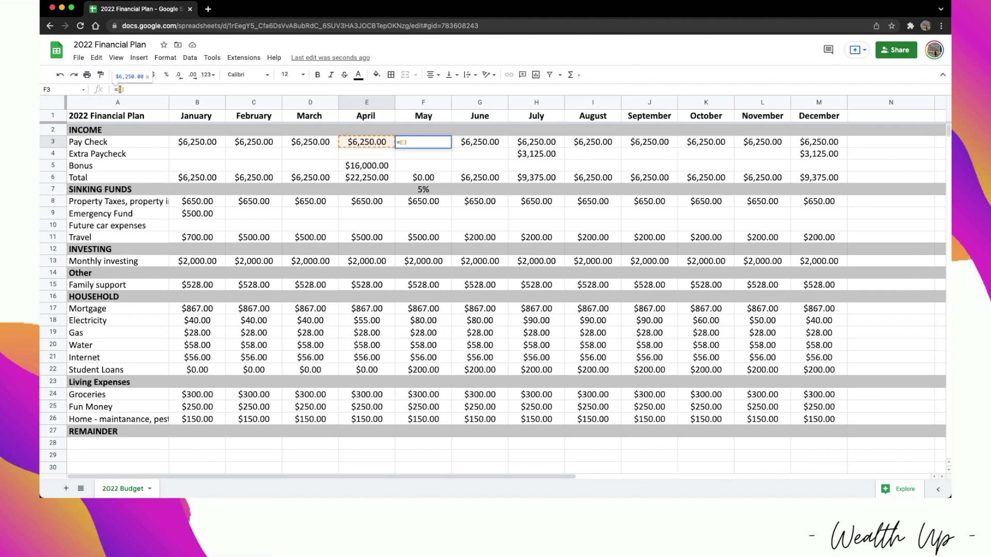
{"action": "type", "text": "%"}
{"action": "left_click", "coordinate": [124, 89]}
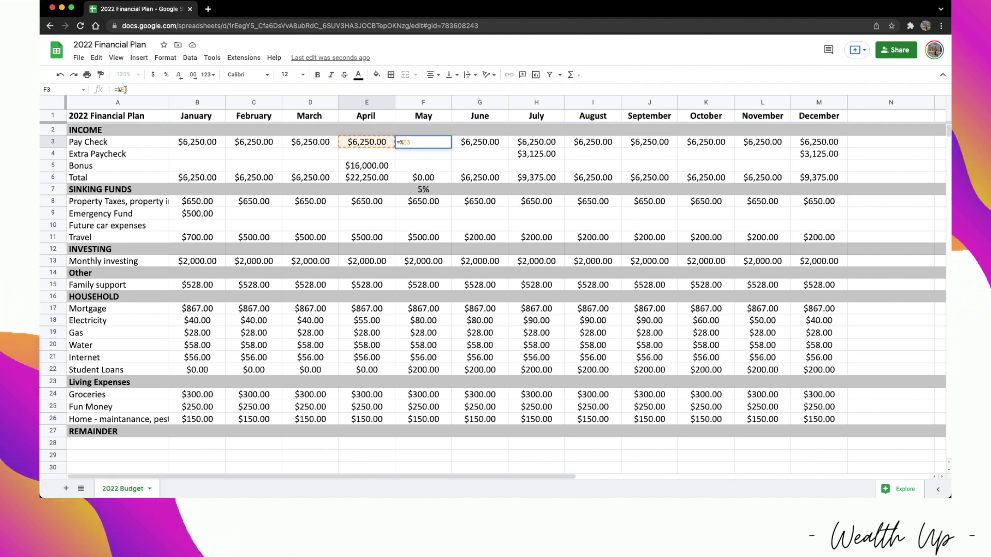
{"action": "type", "text": "%"}
{"action": "left_click", "coordinate": [127, 89]}
{"action": "key", "text": "BackSpace"}
{"action": "key", "text": "BackSpace"}
{"action": "key", "text": "BackSpace"}
{"action": "key", "text": "BackSpace"}
{"action": "type", "text": "$E$3*1.05"}
{"action": "key", "text": "Return"}
{"action": "left_click", "coordinate": [436, 142]}
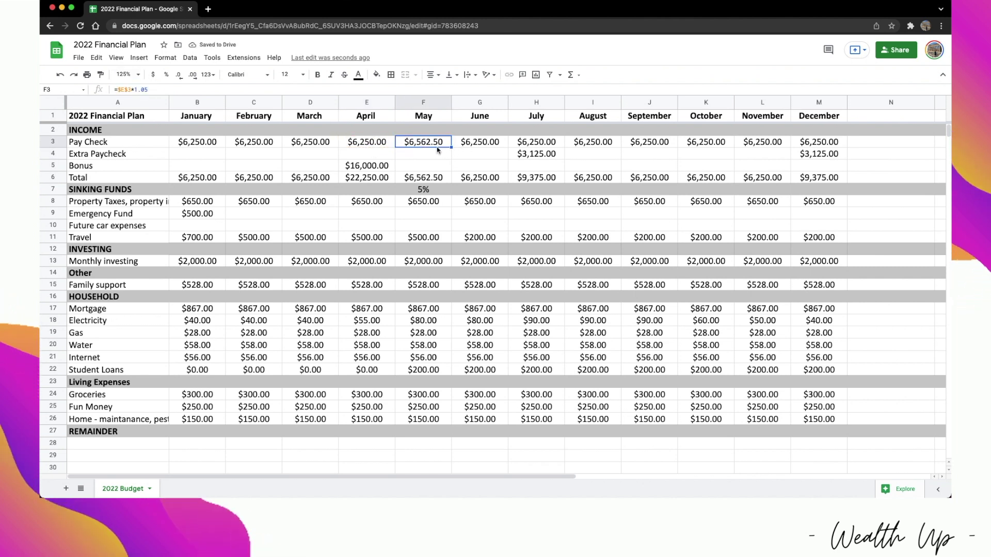
{"action": "left_click_drag", "start_coordinate": [452, 147], "coordinate": [818, 147]}
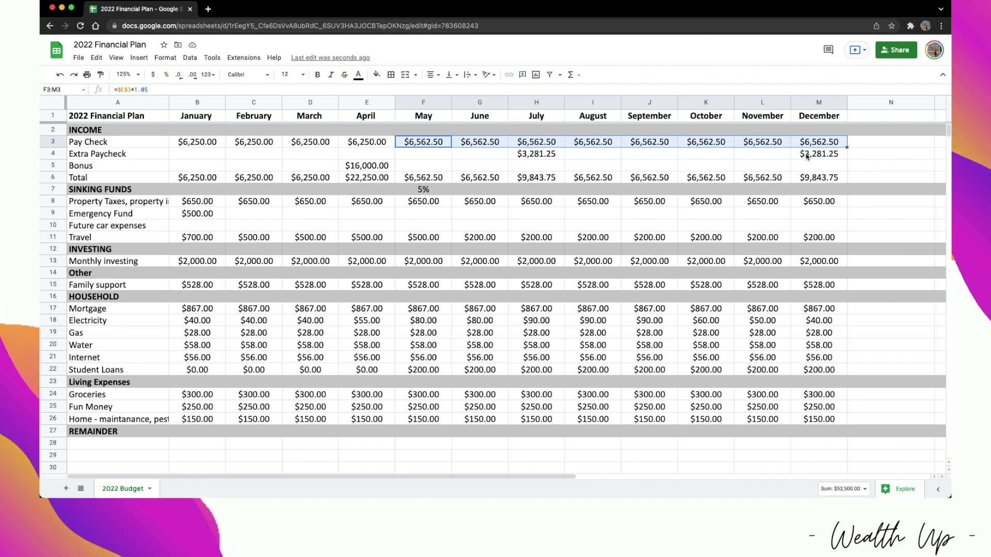
{"action": "left_click", "coordinate": [198, 431]}
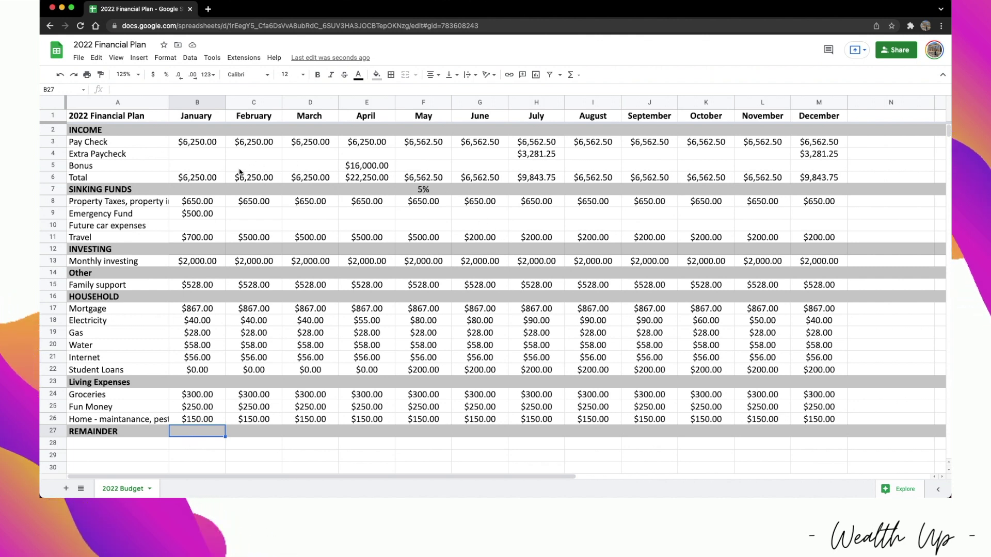
{"action": "left_click_drag", "start_coordinate": [207, 178], "coordinate": [818, 178]}
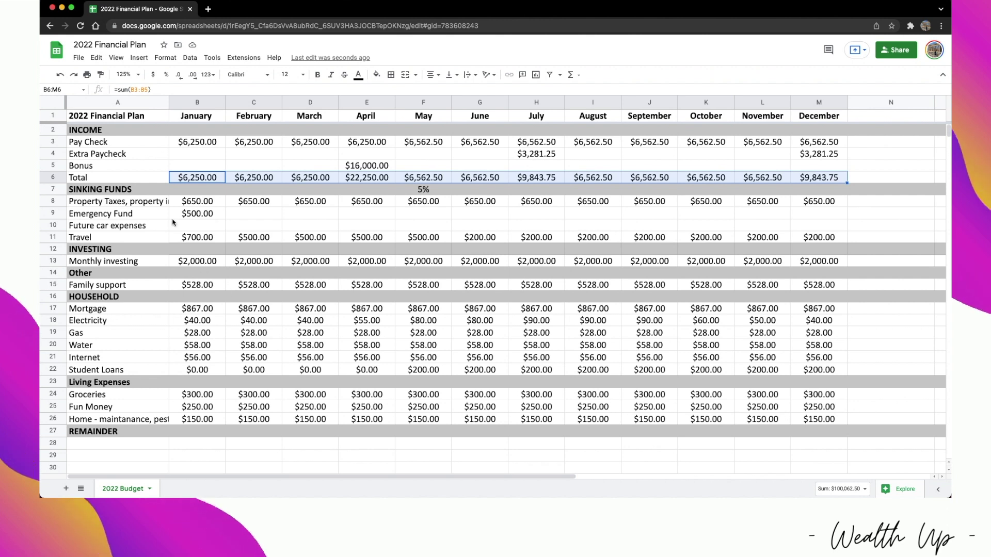
{"action": "left_click_drag", "start_coordinate": [119, 213], "coordinate": [458, 225]}
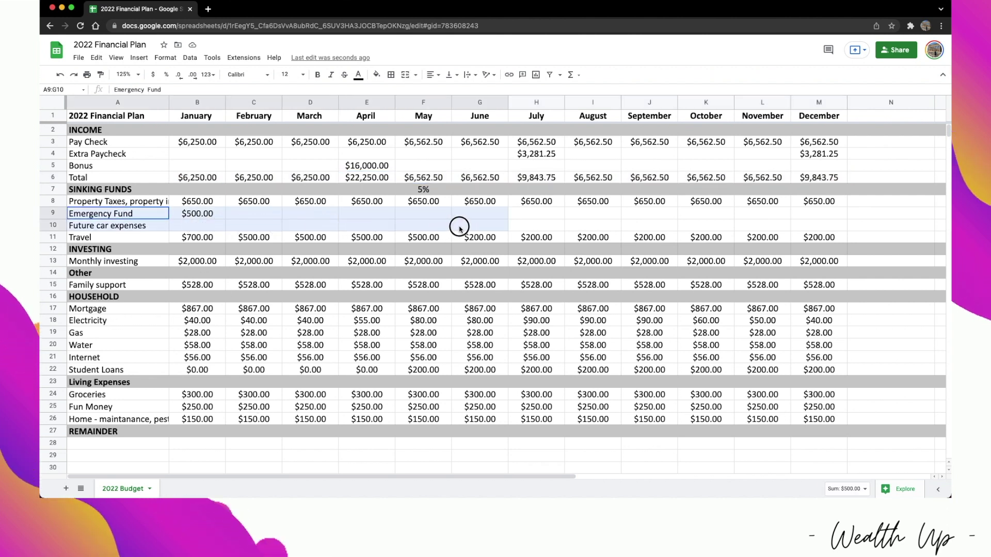
{"action": "left_click", "coordinate": [166, 238]}
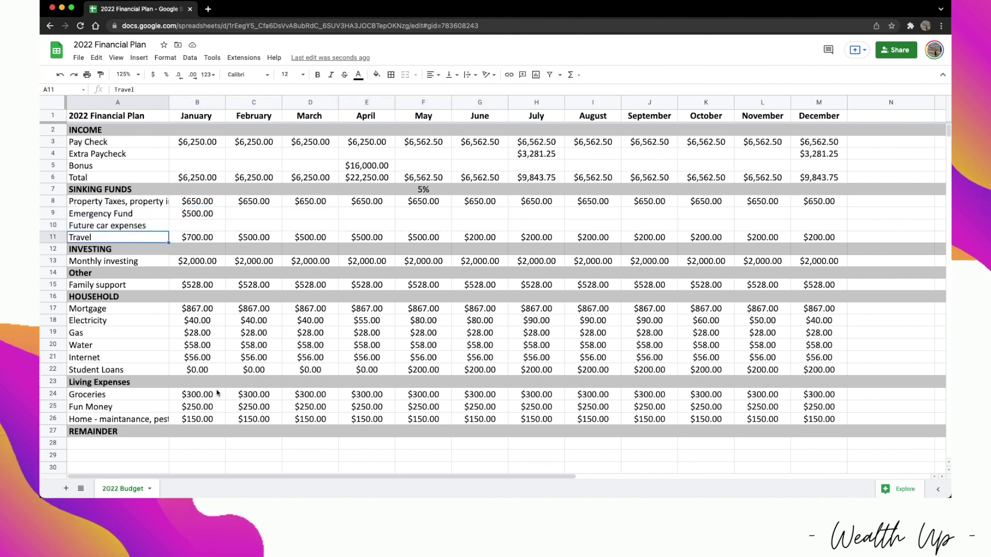
Calculate January's REMAINDER as income Total minus all expenses with the formula =B6-sum(B8:B26)
{"action": "left_click", "coordinate": [207, 434]}
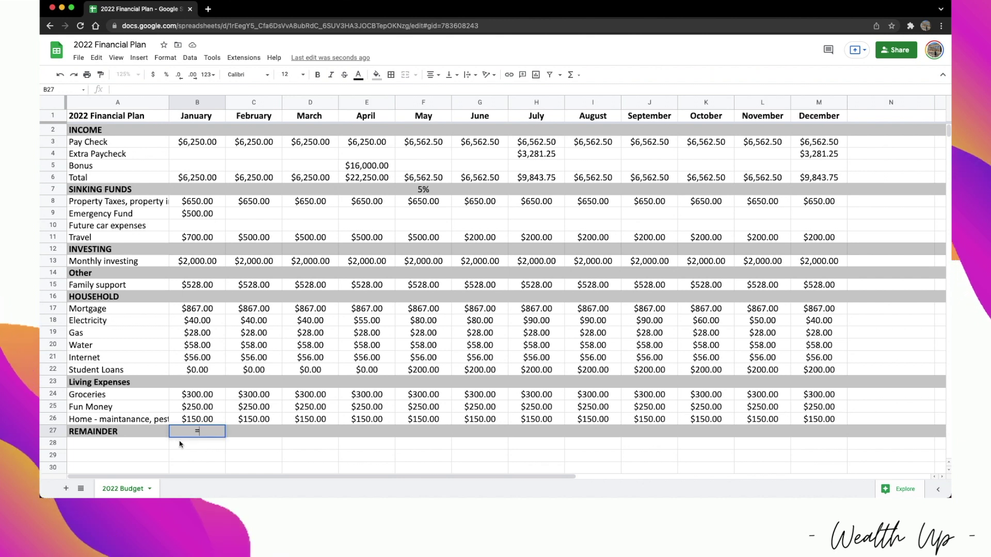
{"action": "type", "text": "="}
{"action": "left_click", "coordinate": [196, 178]}
{"action": "type", "text": "-su"}
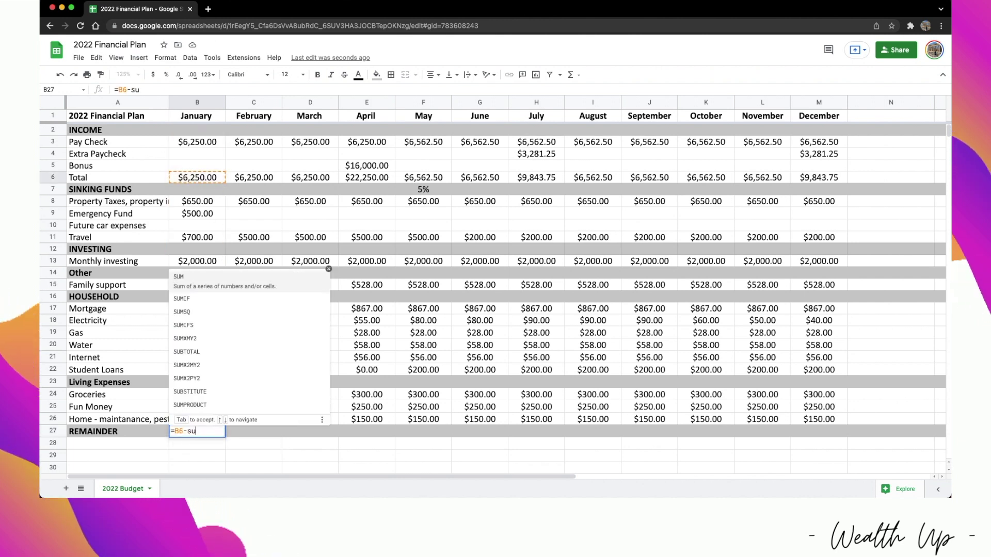
{"action": "type", "text": "m("}
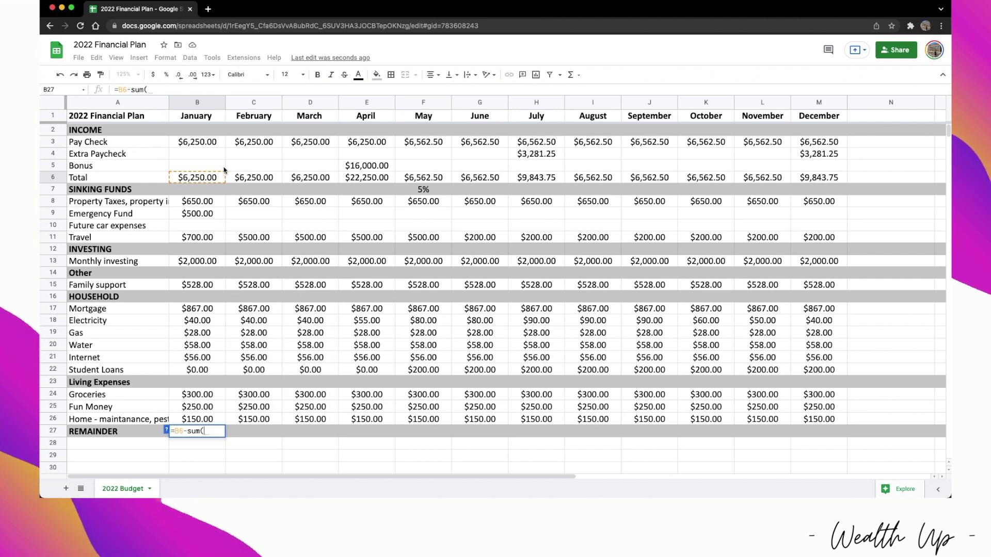
{"action": "left_click_drag", "start_coordinate": [197, 201], "coordinate": [201, 421]}
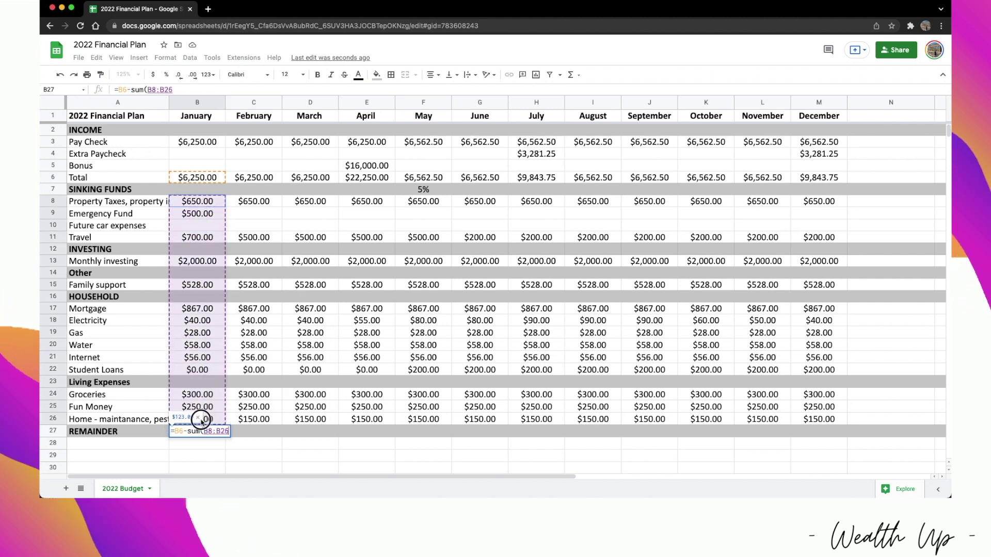
{"action": "type", "text": ")"}
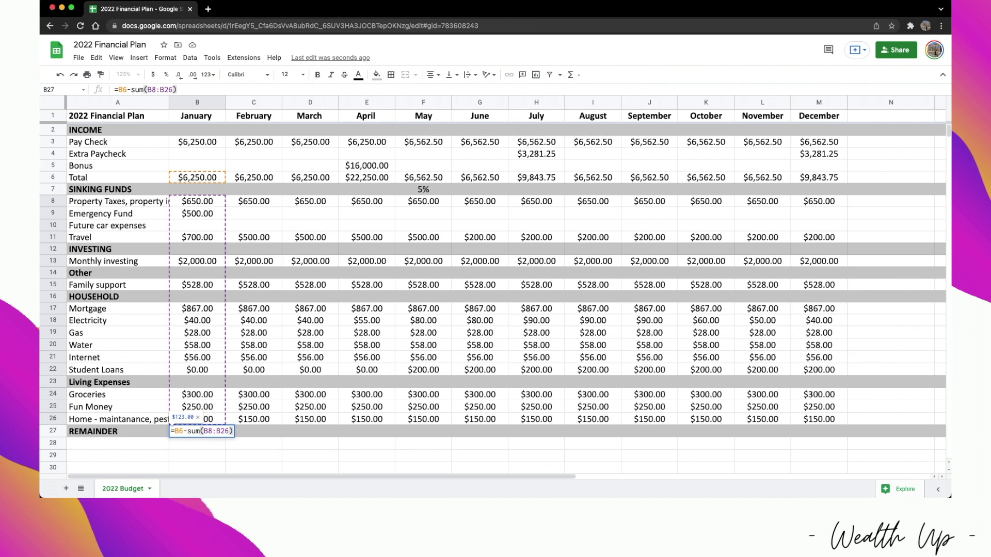
{"action": "key", "text": "Return"}
Copy January's REMAINDER formula across all months to December
{"action": "left_click", "coordinate": [198, 432]}
{"action": "left_click_drag", "start_coordinate": [225, 437], "coordinate": [830, 426]}
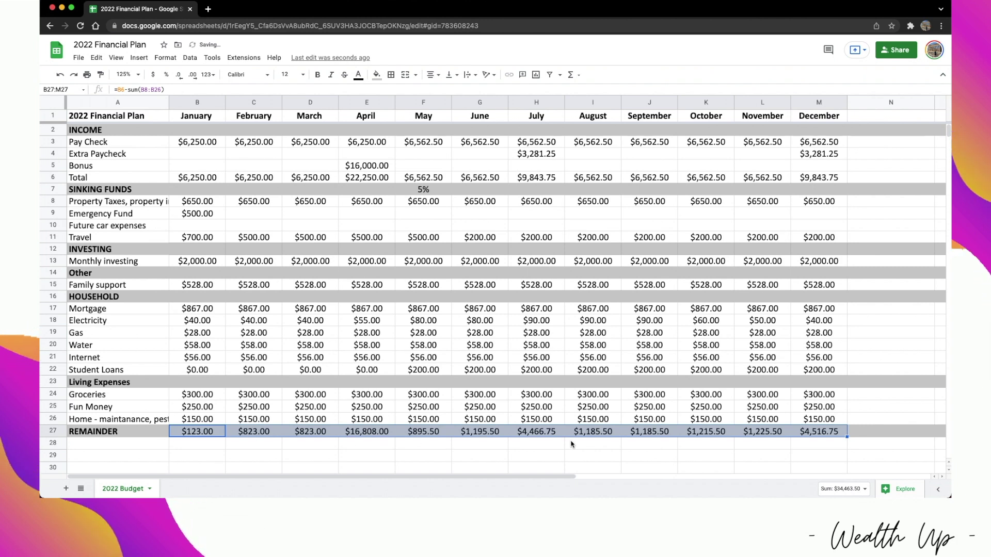
{"action": "left_click", "coordinate": [629, 459]}
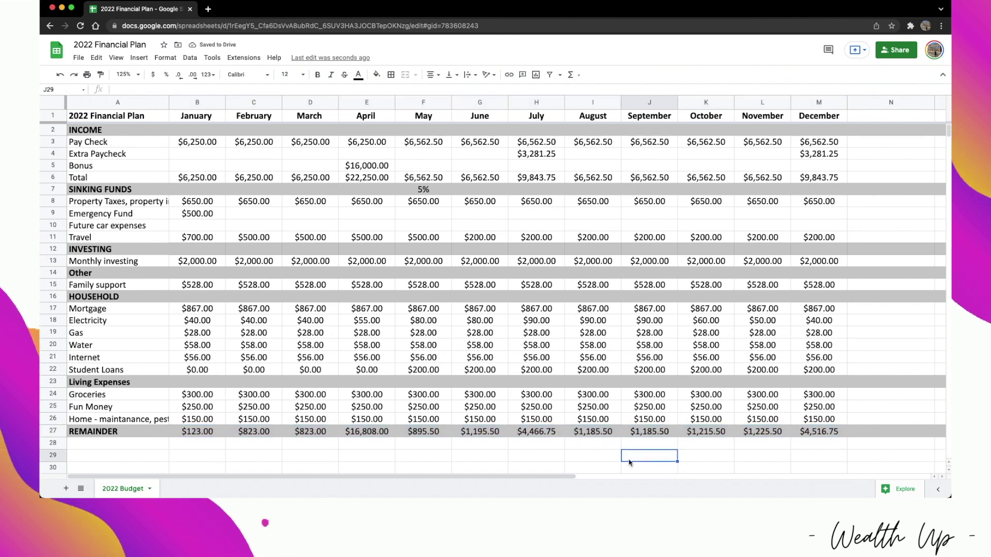
Set the Emergency Fund contribution to 800 for both February and March
{"action": "left_click", "coordinate": [214, 214]}
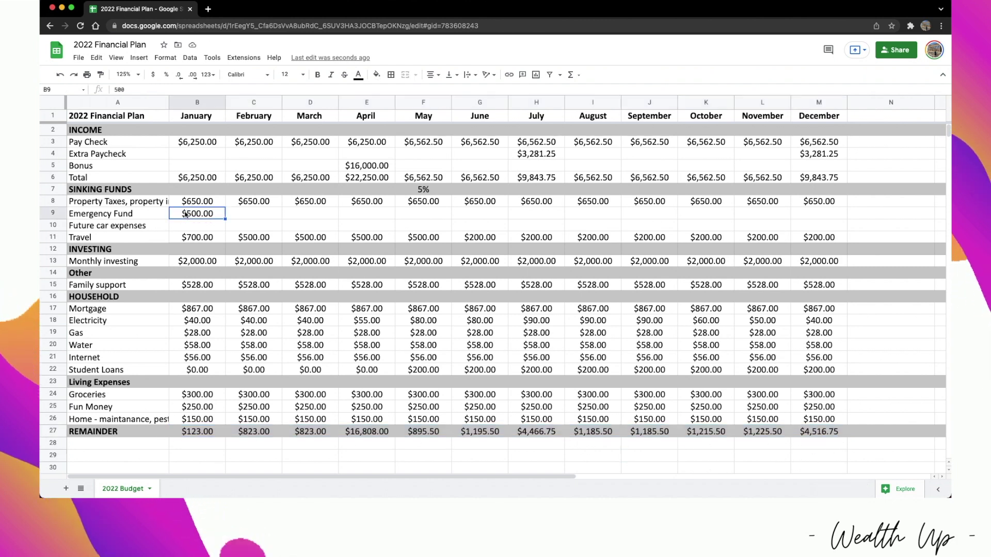
{"action": "left_click", "coordinate": [235, 215]}
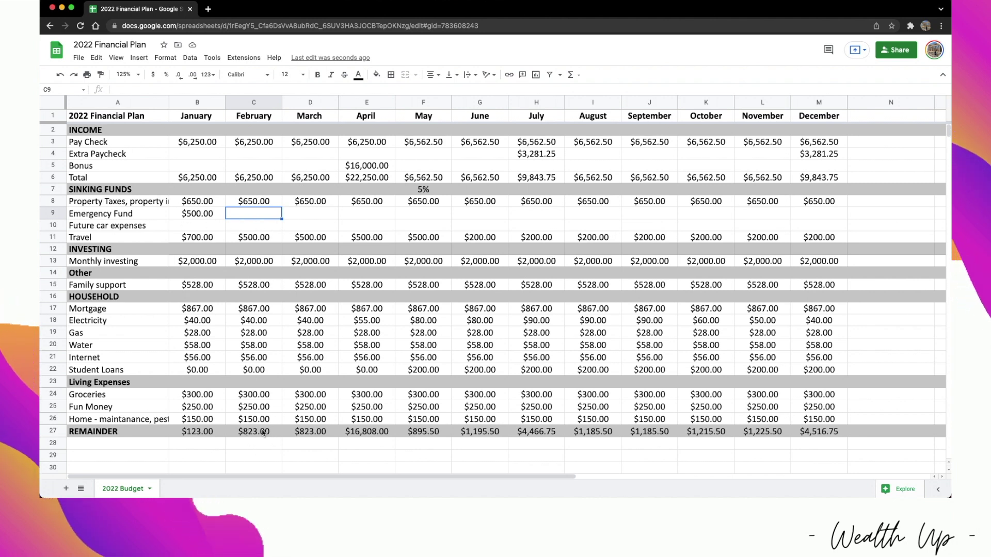
{"action": "type", "text": "800"}
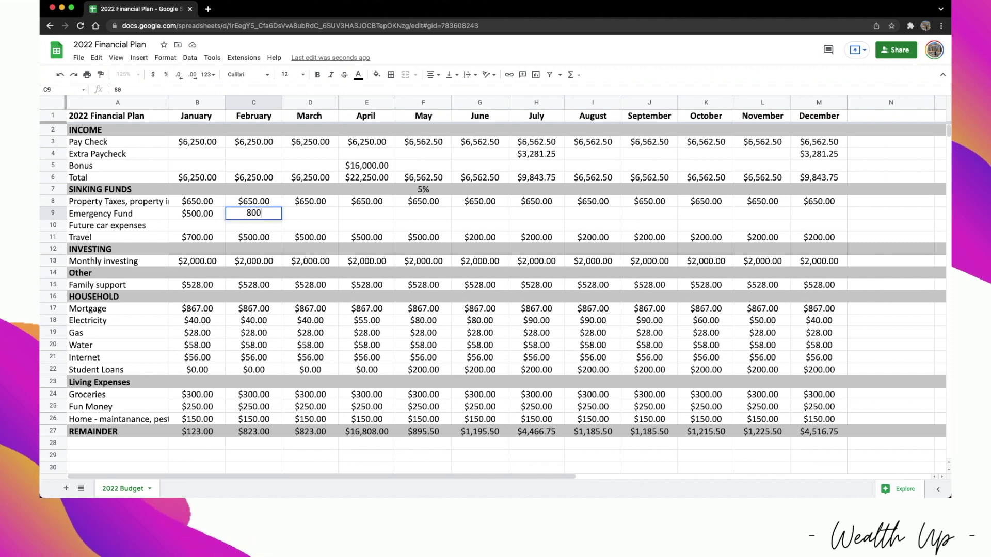
{"action": "left_click", "coordinate": [313, 216]}
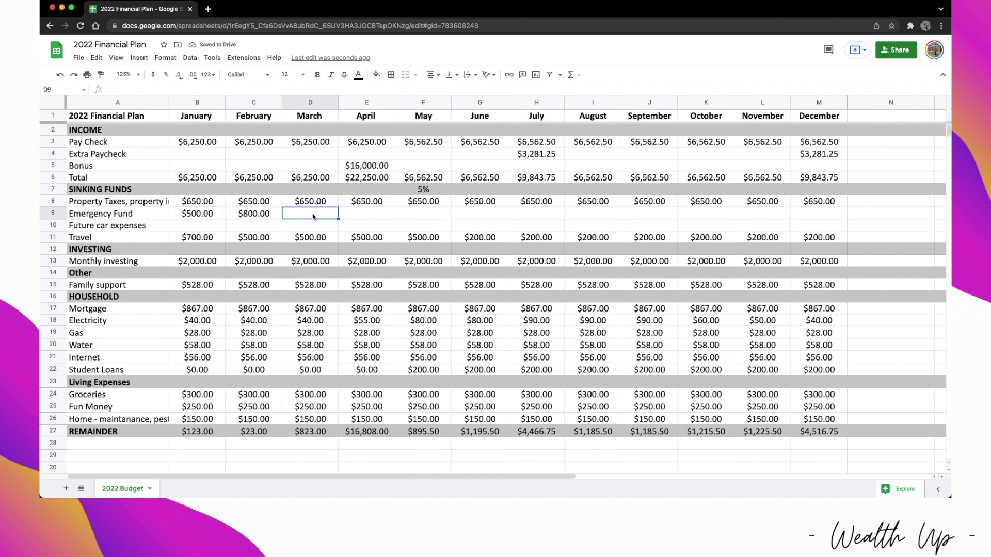
{"action": "type", "text": "800"}
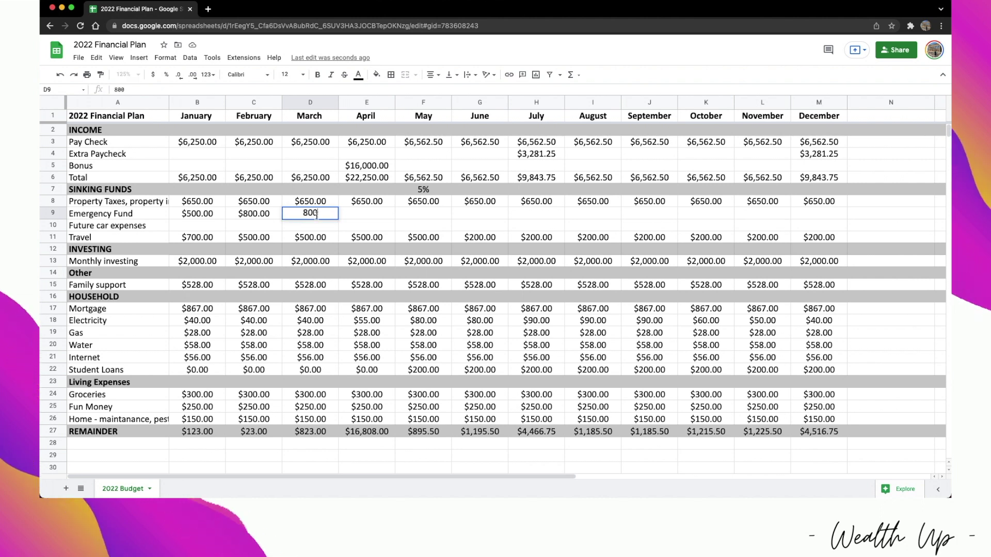
{"action": "key", "text": "Tab"}
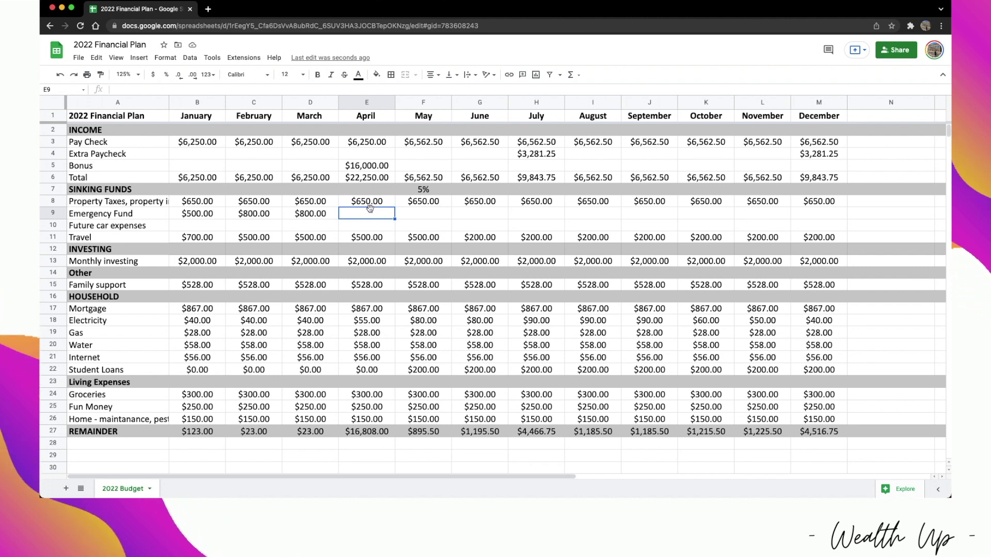
Set April's Emergency Fund to 10000 and April's Future car expenses to 3000
{"action": "type", "text": "10000"}
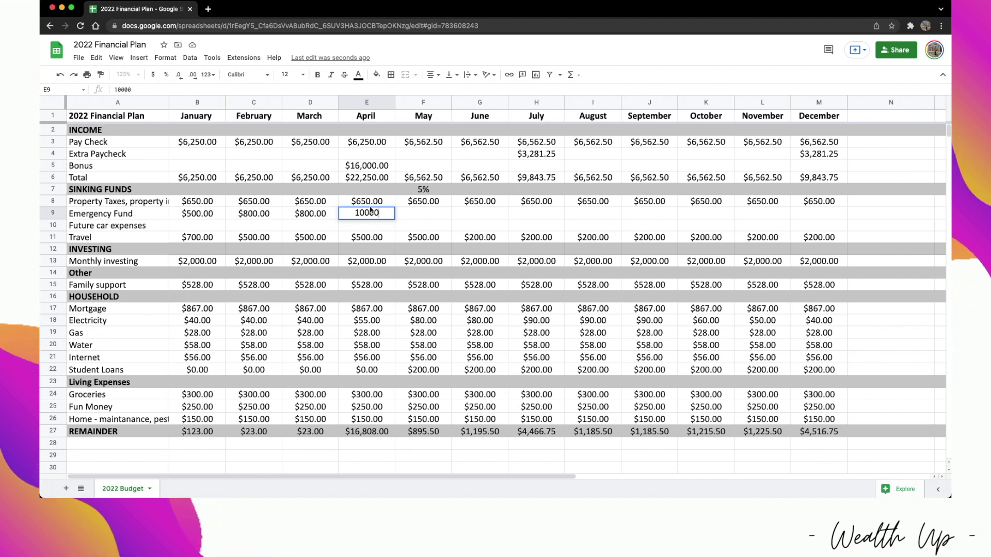
{"action": "key", "text": "Return"}
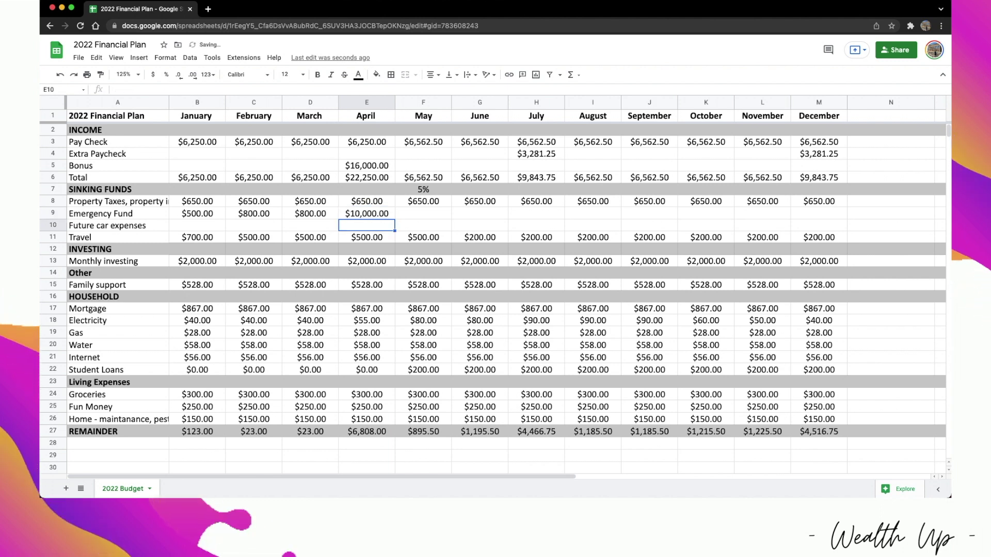
{"action": "left_click", "coordinate": [381, 215]}
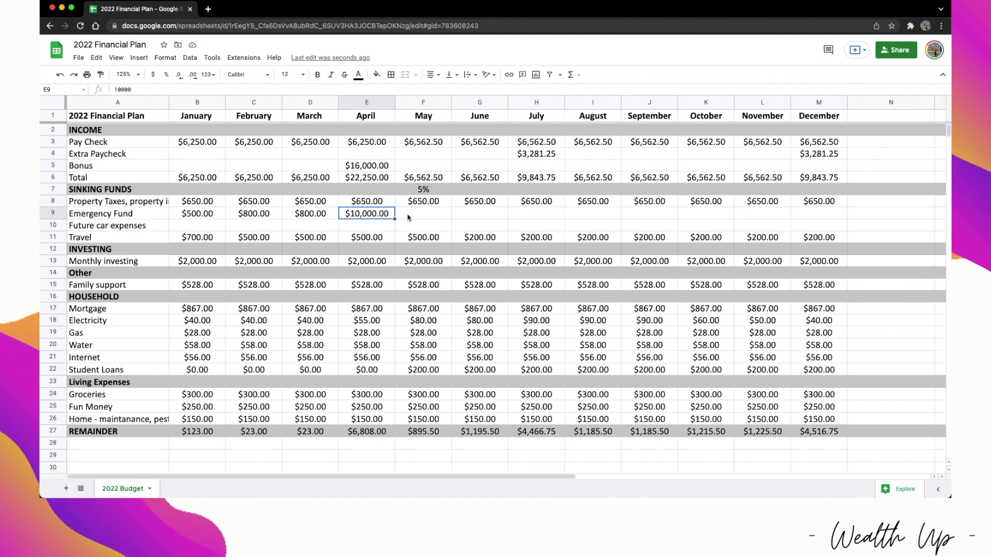
{"action": "left_click", "coordinate": [376, 227]}
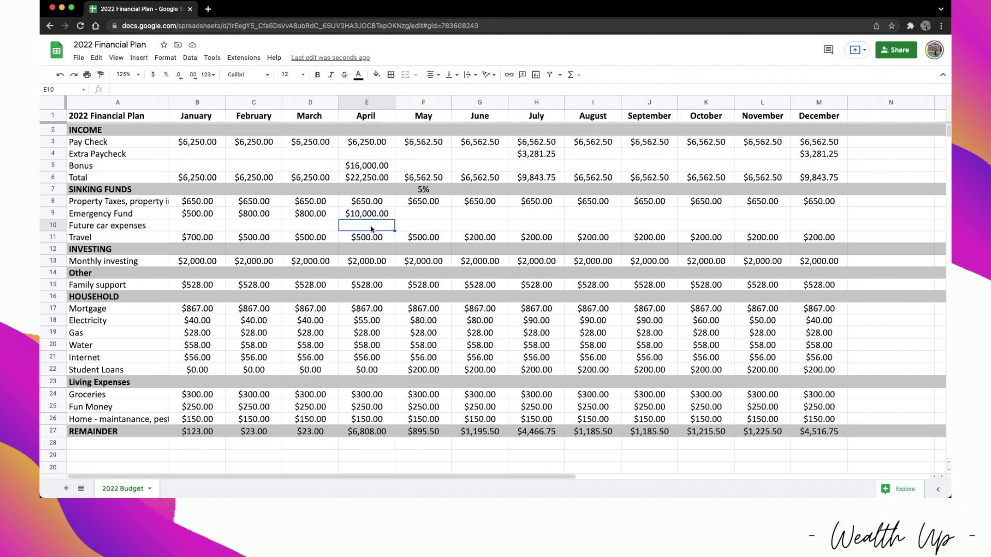
{"action": "type", "text": "3000"}
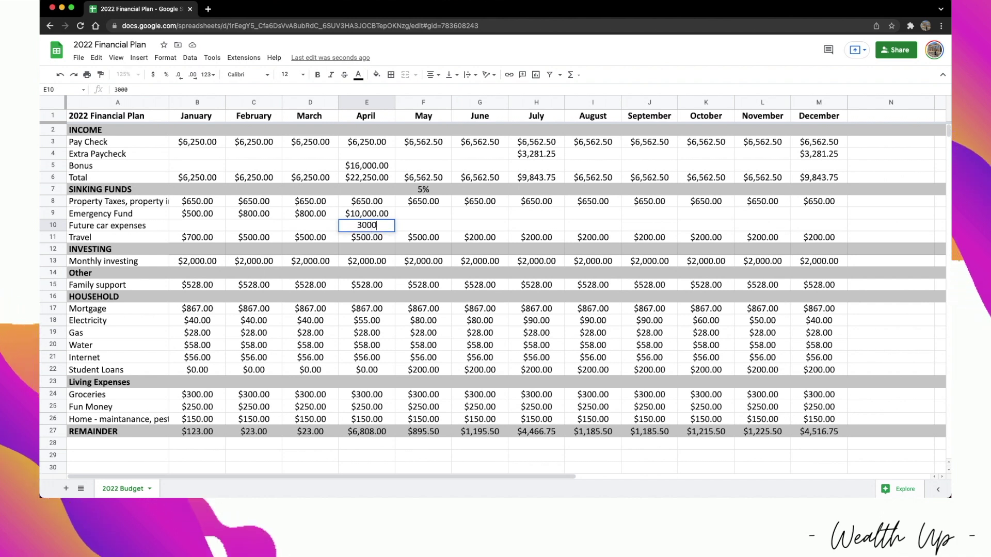
{"action": "key", "text": "Return"}
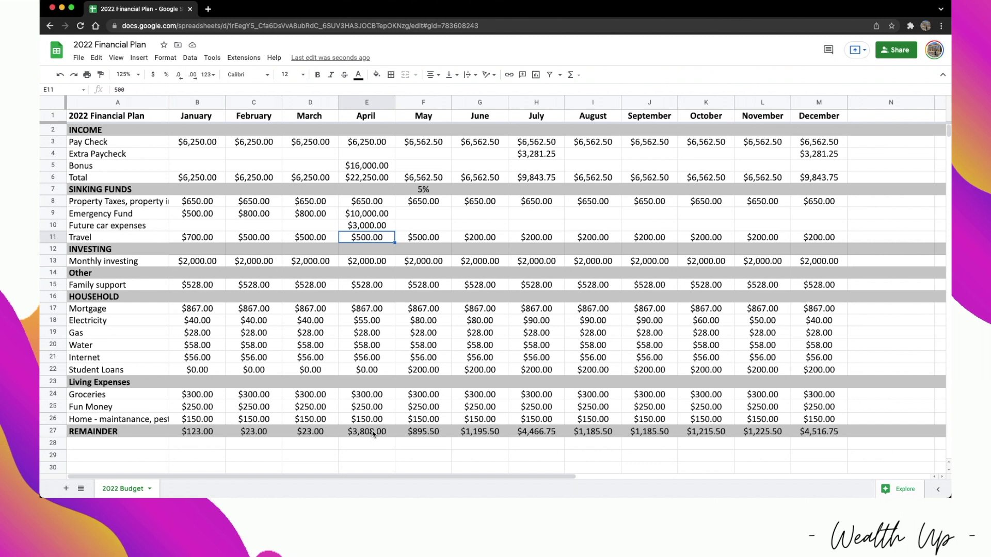
Set April's Monthly investing amount to 5800
{"action": "left_click", "coordinate": [370, 260]}
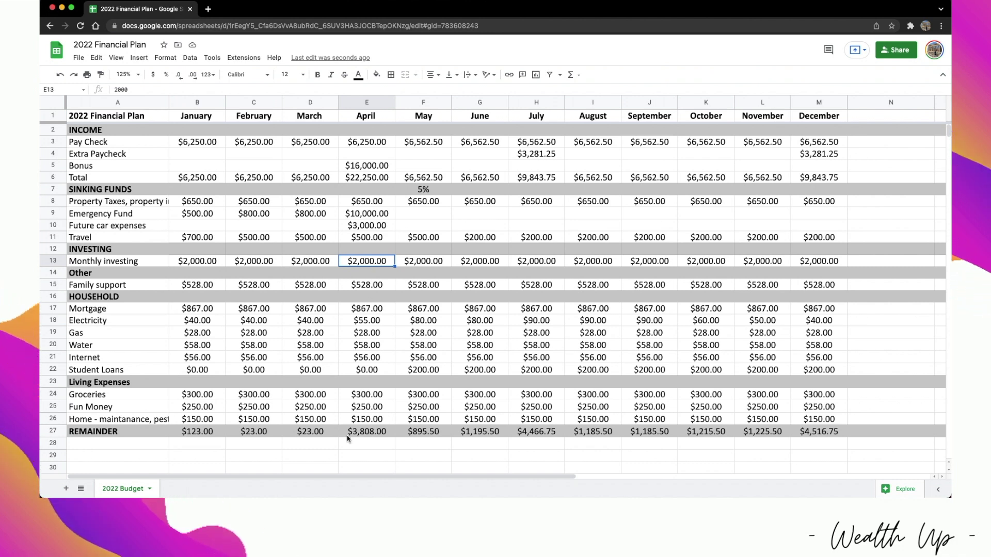
{"action": "type", "text": "5800"}
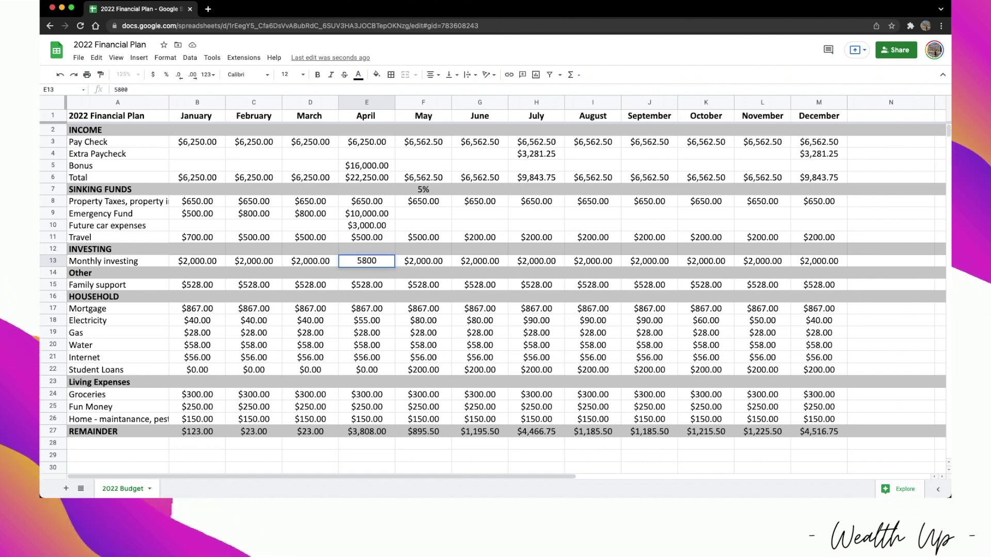
{"action": "key", "text": "Return"}
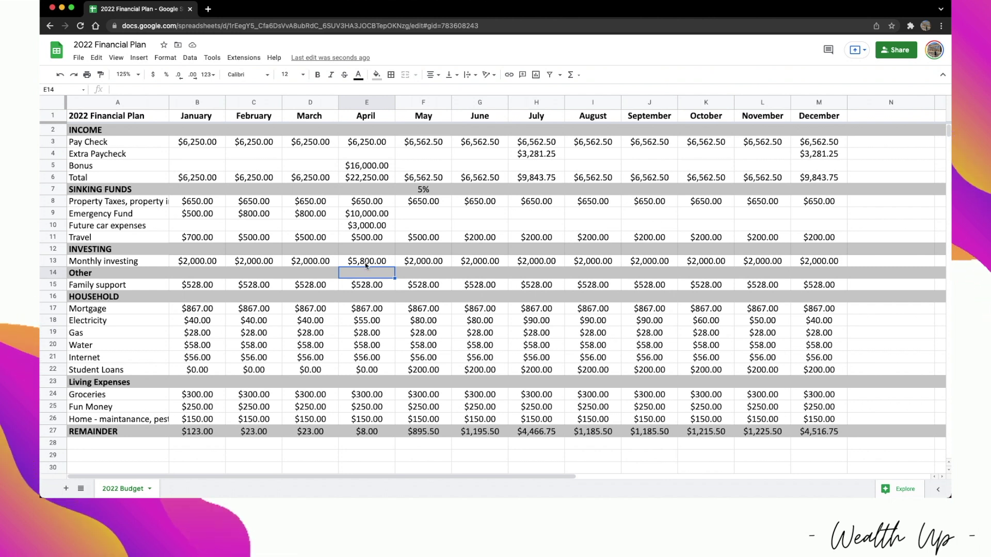
Set May's Emergency Fund contribution to 800
{"action": "left_click", "coordinate": [417, 218]}
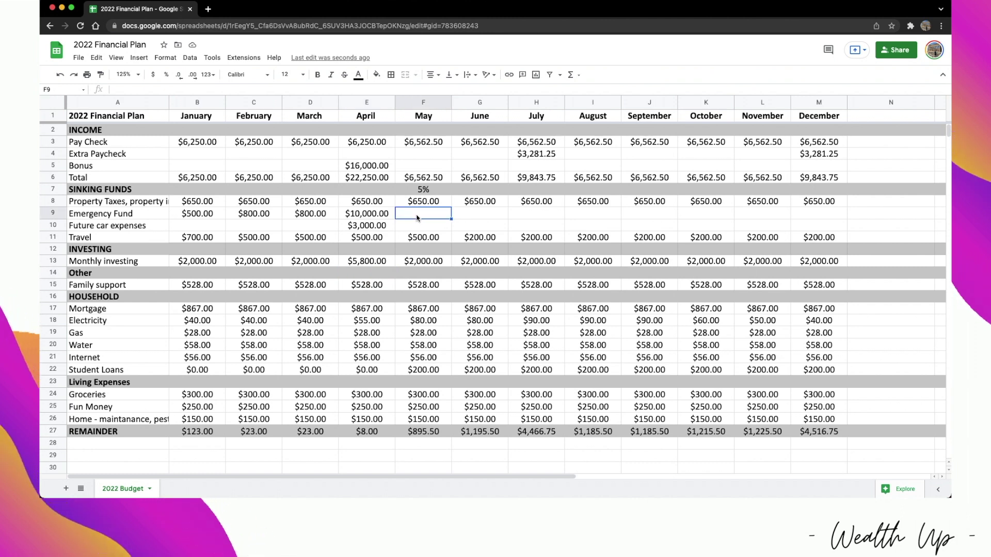
{"action": "type", "text": "80"}
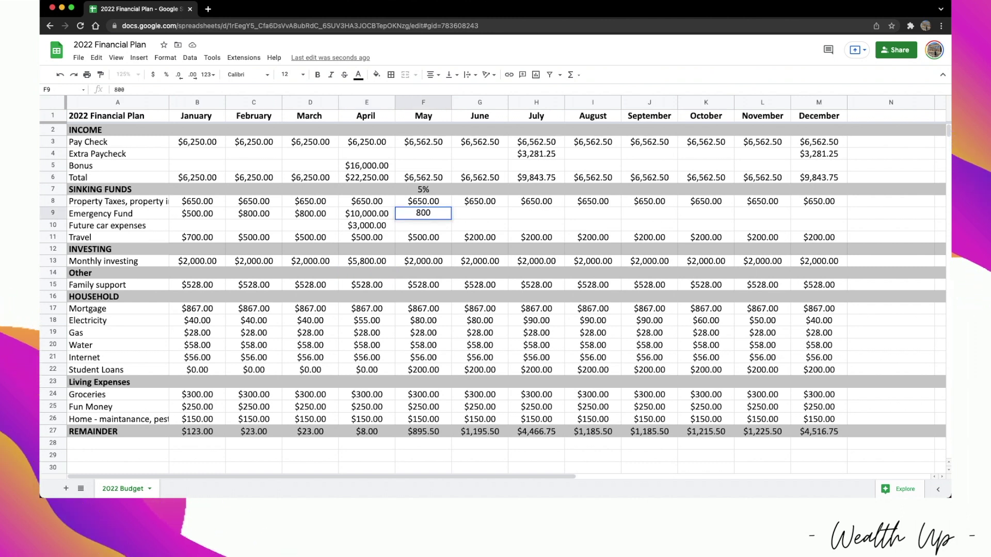
{"action": "type", "text": "0"}
{"action": "key", "text": "Return"}
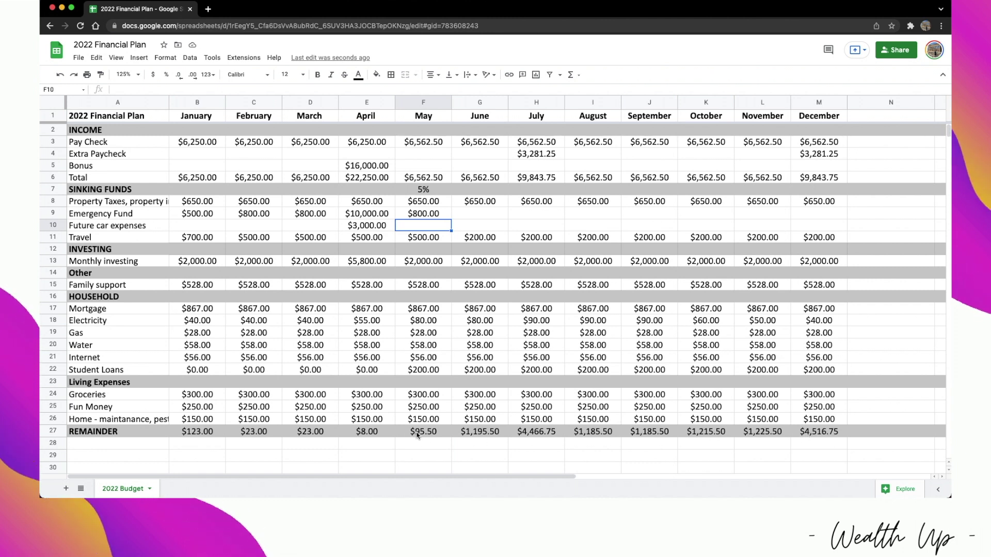
Set May's Monthly investing amount to 2095
{"action": "left_click", "coordinate": [416, 265]}
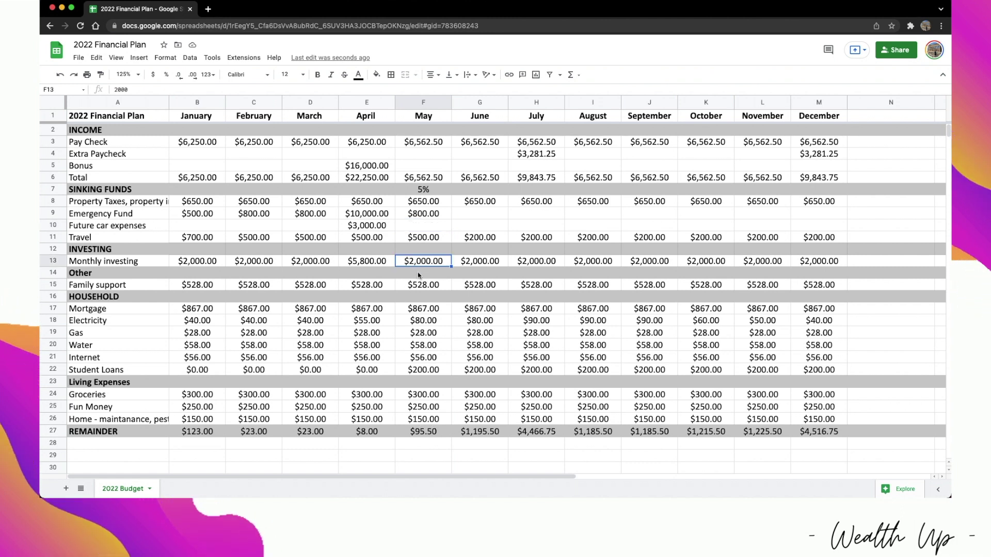
{"action": "type", "text": "20"}
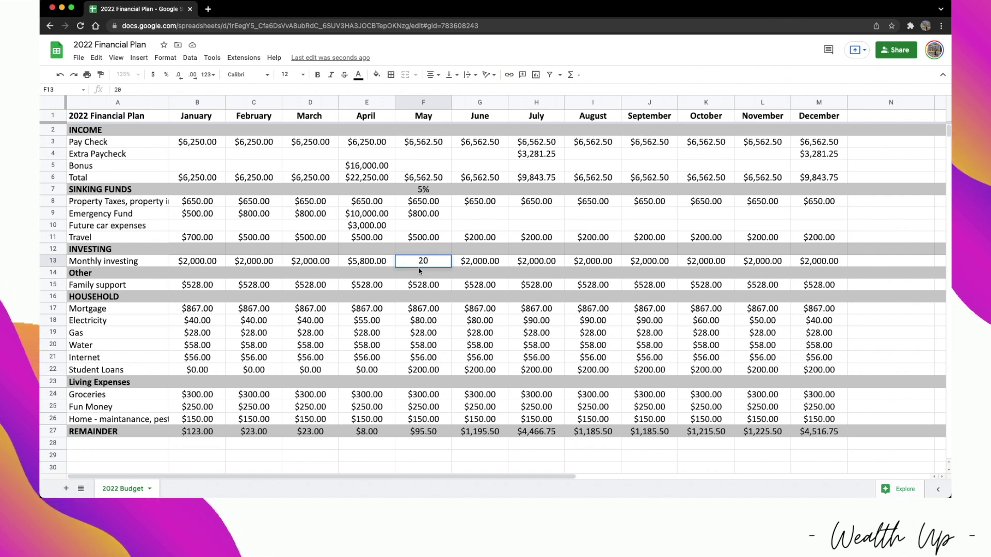
{"action": "type", "text": "95"}
{"action": "key", "text": "Return"}
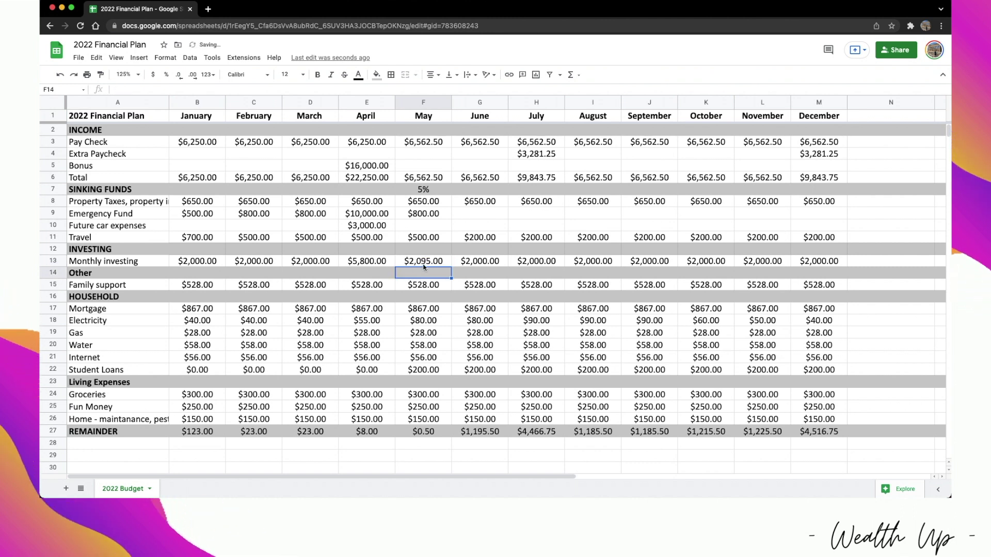
{"action": "left_click", "coordinate": [423, 263]}
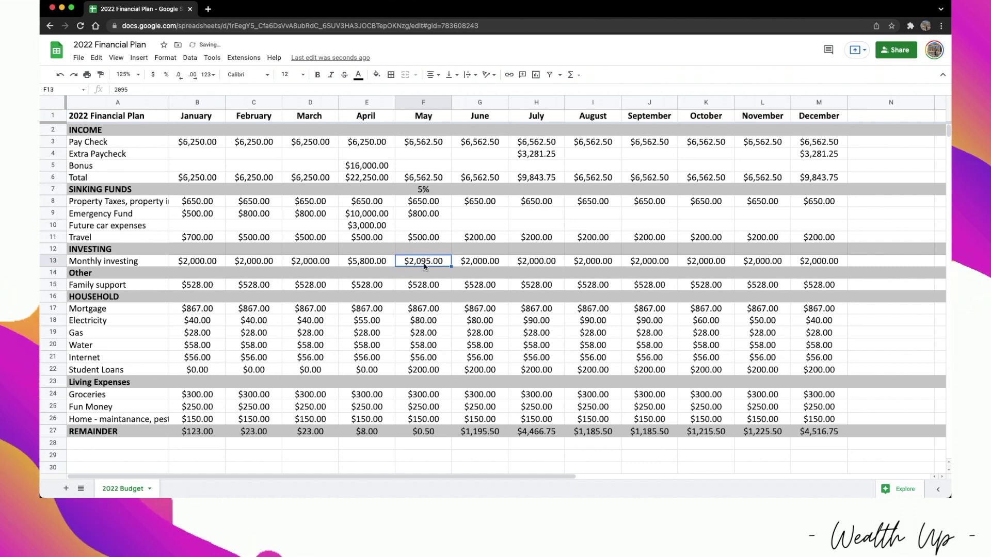
Set the Monthly investing amount to 3100 for June and 6400 for July
{"action": "left_click", "coordinate": [487, 265]}
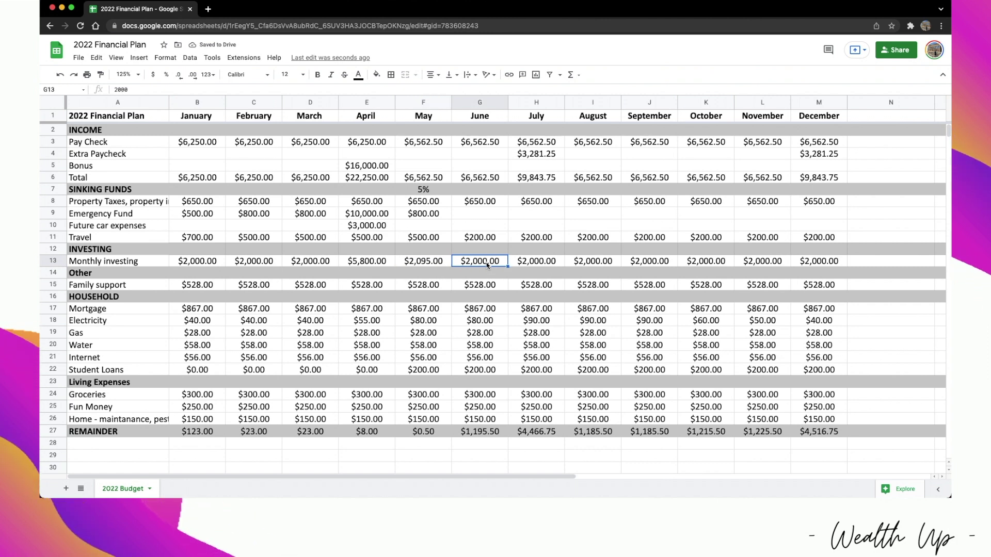
{"action": "type", "text": "3100"}
{"action": "key", "text": "Return"}
{"action": "left_click", "coordinate": [533, 262]}
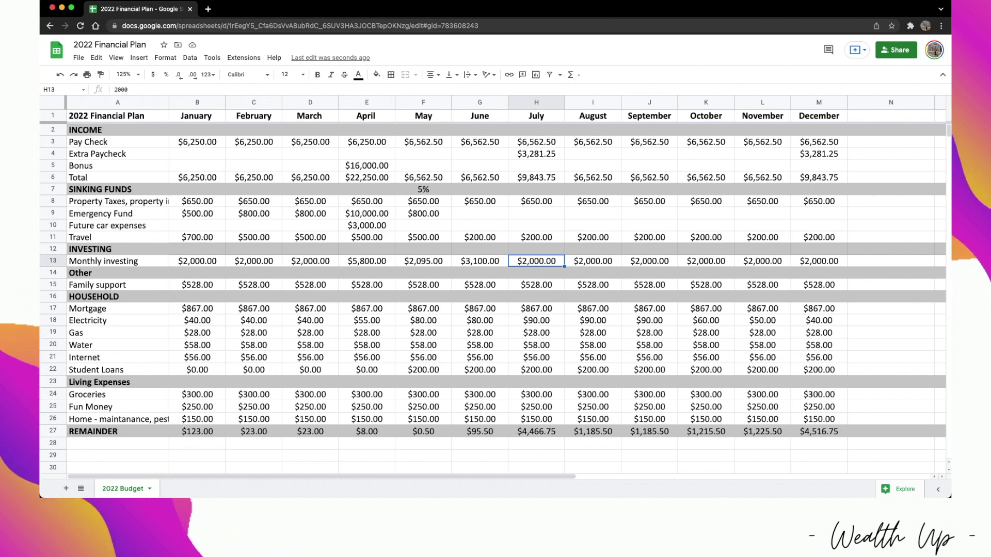
{"action": "type", "text": "6,4"}
{"action": "type", "text": "00"}
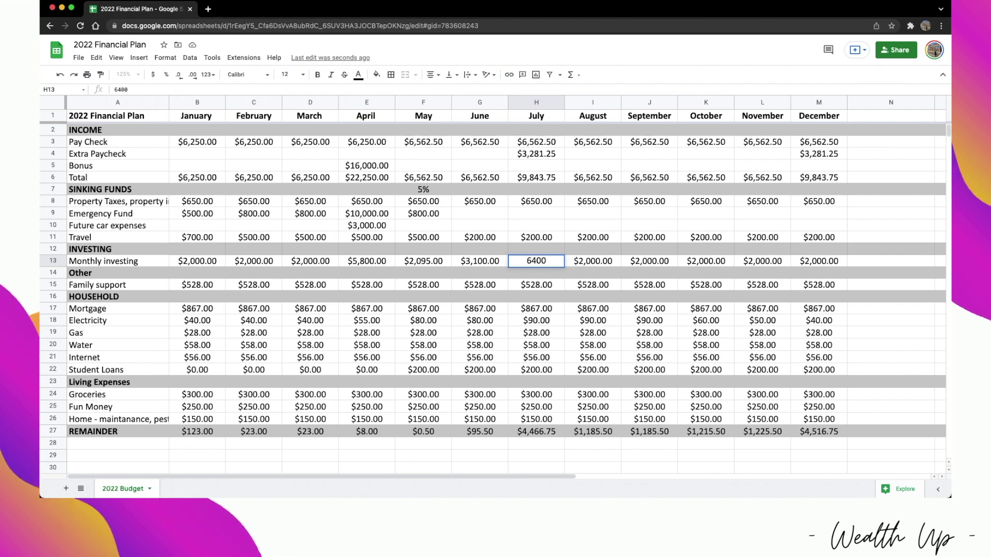
{"action": "key", "text": "Return"}
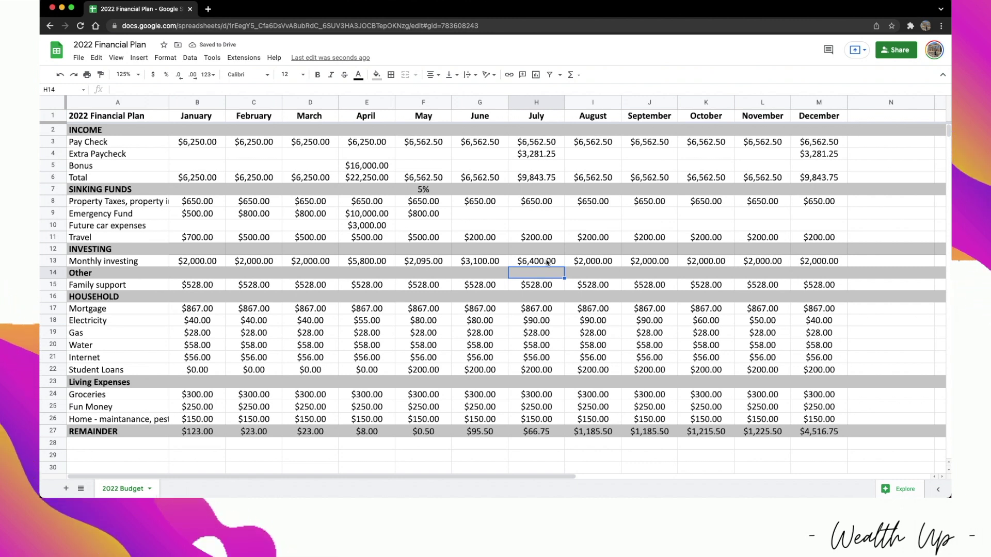
Set the Monthly investing amount to 3150 for both August and September
{"action": "left_click", "coordinate": [599, 262]}
{"action": "type", "text": "3,1"}
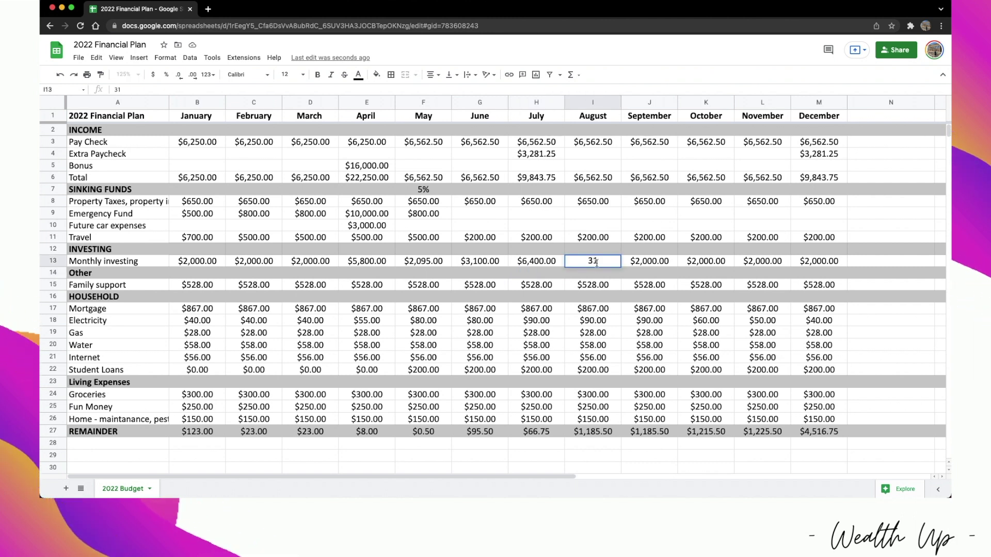
{"action": "type", "text": "50"}
{"action": "key", "text": "Tab"}
{"action": "type", "text": "3150"}
{"action": "key", "text": "Tab"}
Set the Monthly investing amount to 3200 for October and November, and to 6500 for December
{"action": "type", "text": "3200"}
{"action": "key", "text": "Tab"}
{"action": "type", "text": "3200"}
{"action": "key", "text": "Tab"}
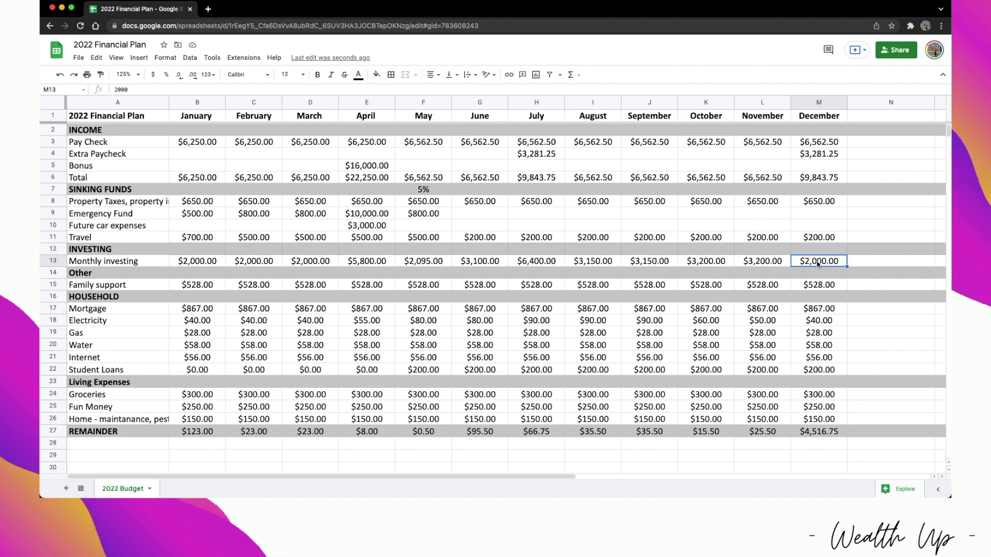
{"action": "type", "text": "6,500"}
{"action": "key", "text": "Return"}
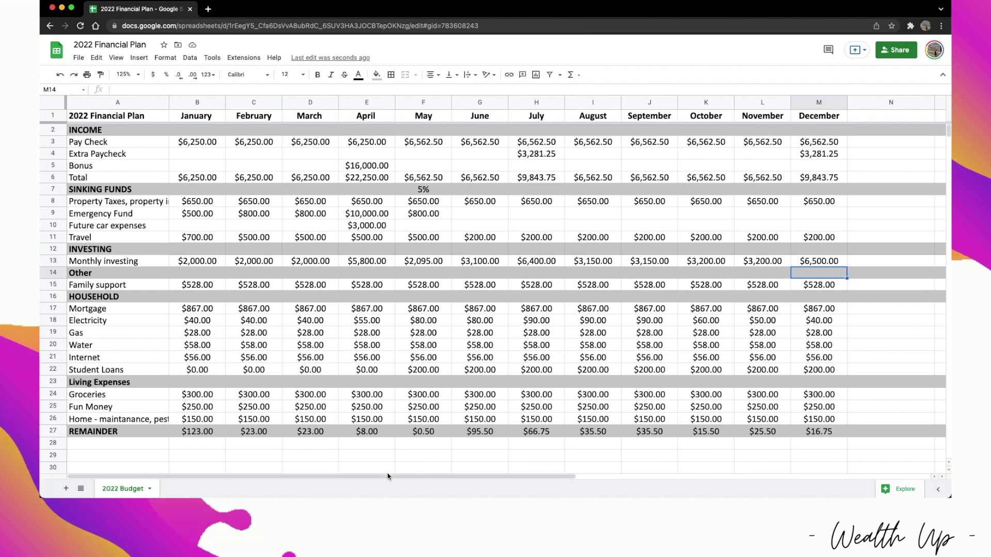
Review the REMAINDER row from January to December, ending on January's remainder
{"action": "left_click_drag", "start_coordinate": [194, 435], "coordinate": [822, 431]}
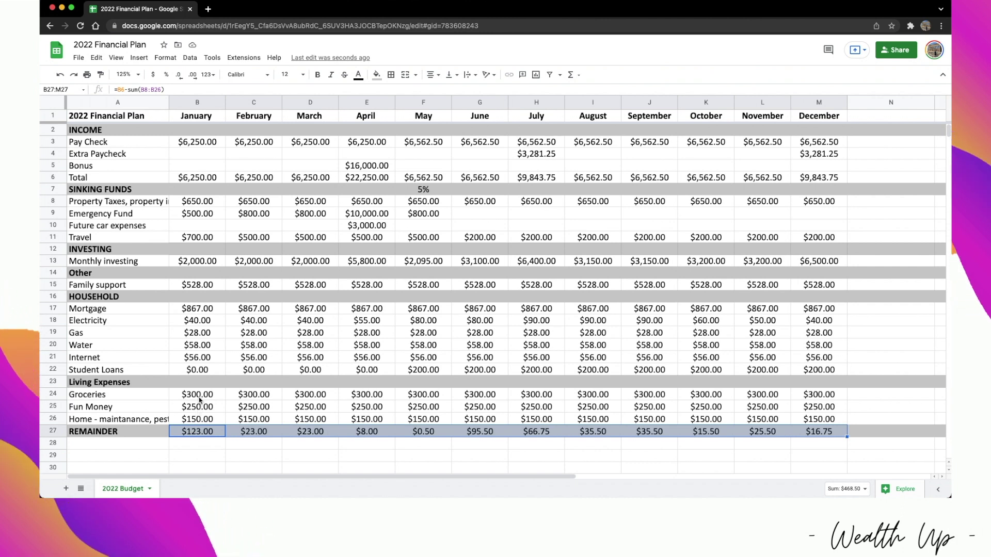
{"action": "left_click", "coordinate": [238, 432]}
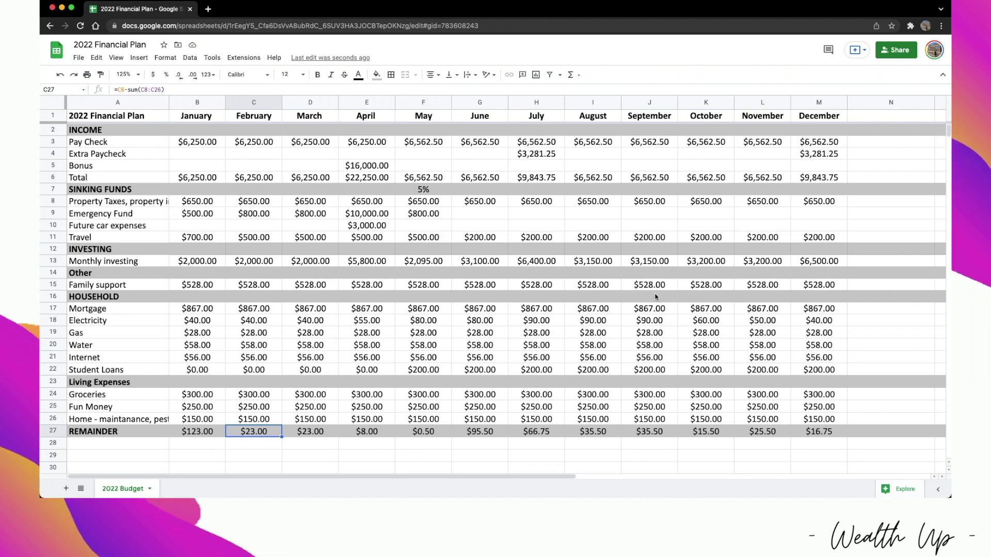
{"action": "key", "text": "Left"}
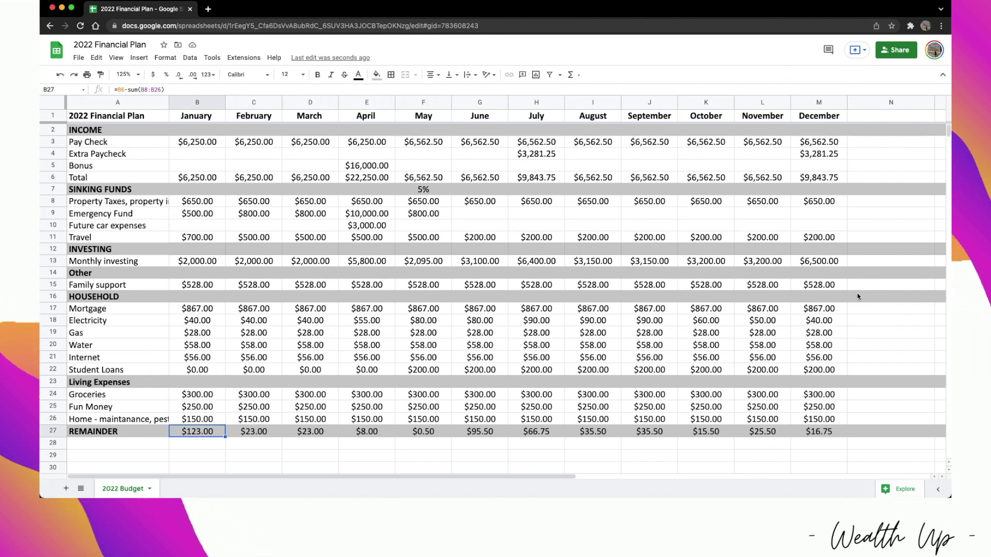